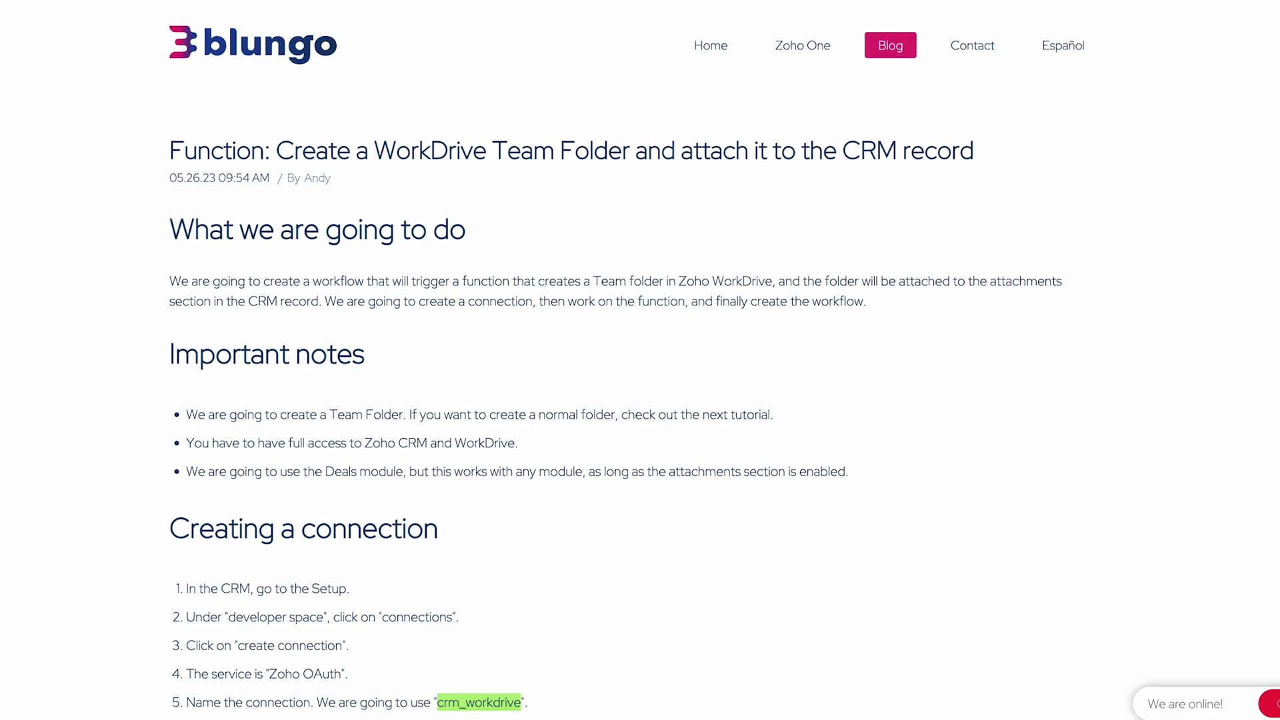
Step: Scroll through the Blungo tutorial's connection, function and workflow steps and code
{"action": "scroll", "coordinate": [633, 400], "scroll_direction": "down", "scroll_amount": 15}
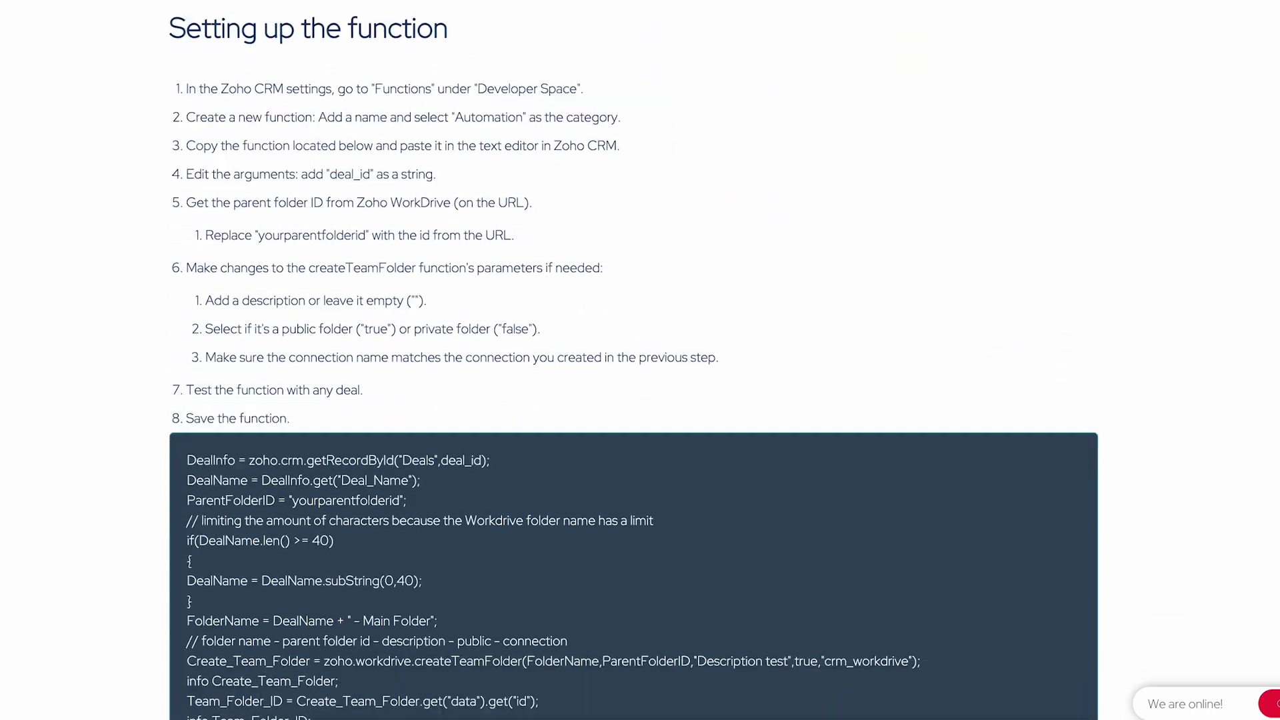
{"action": "scroll", "coordinate": [633, 400], "scroll_direction": "down", "scroll_amount": 16}
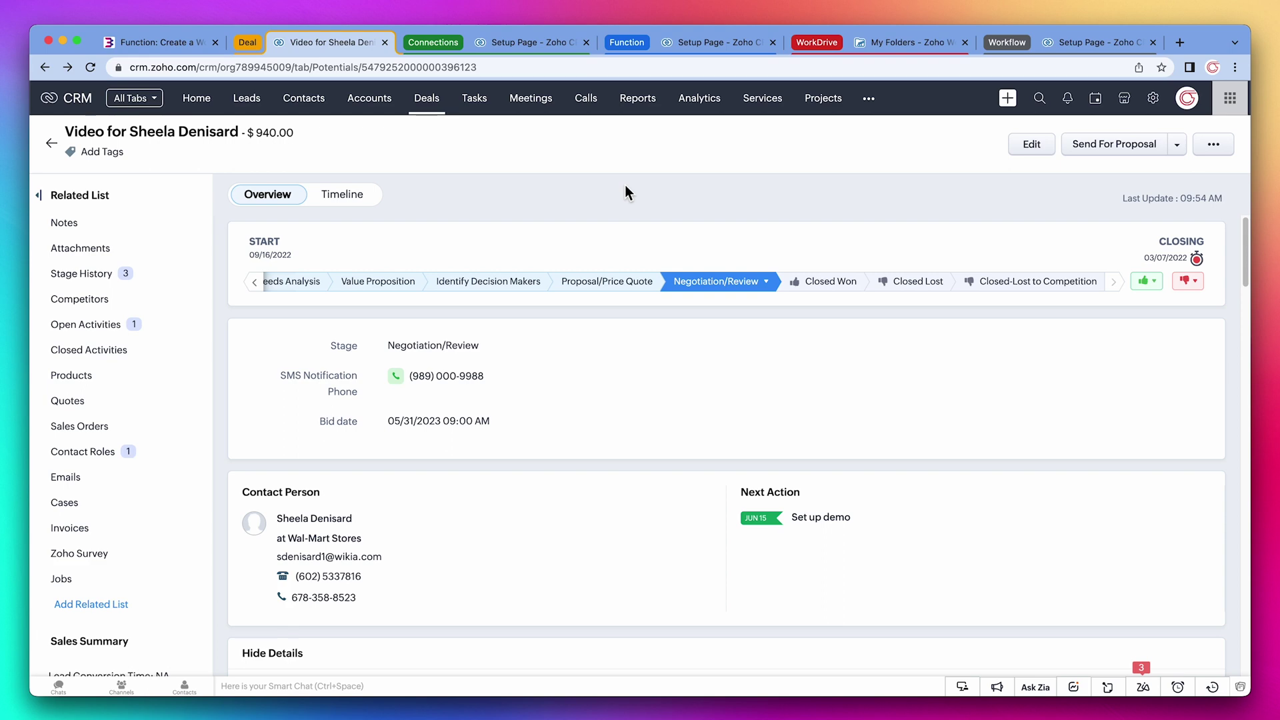
Step: Confirm the deal has no attachments, then begin a Zoho OAuth connection named crm_workdrive
{"action": "left_click", "coordinate": [122, 245]}
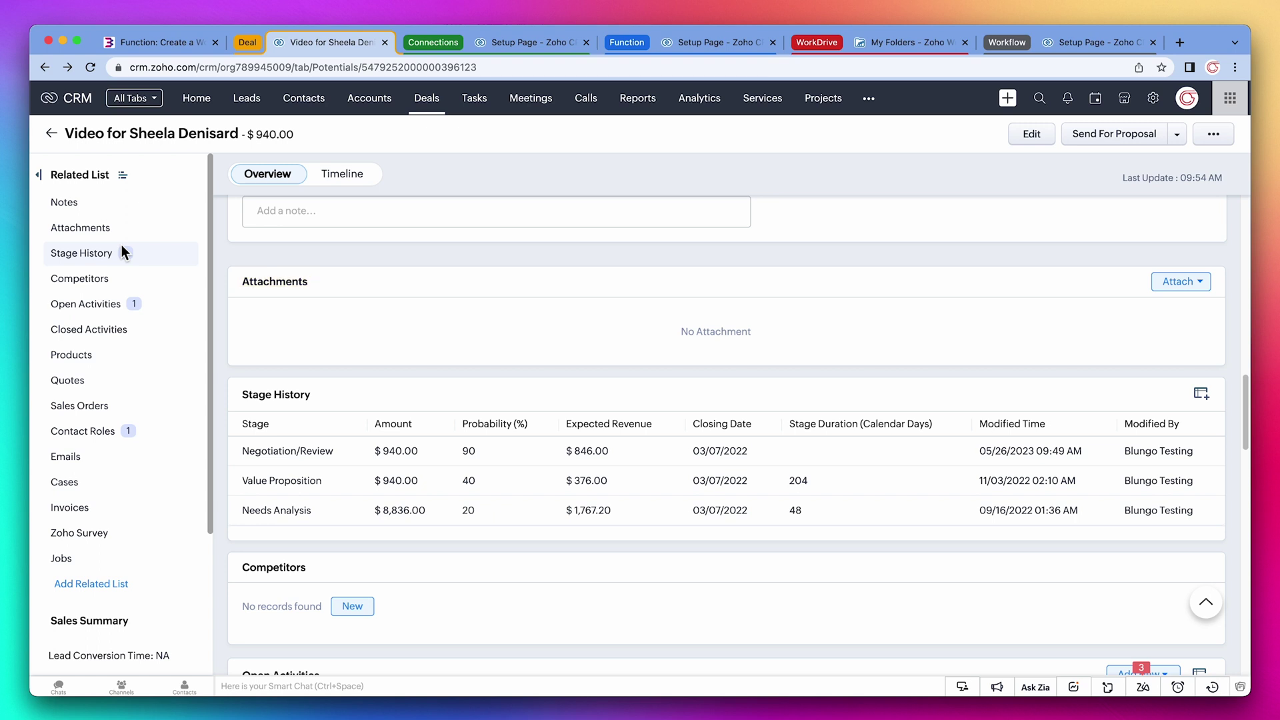
{"action": "left_click", "coordinate": [535, 47]}
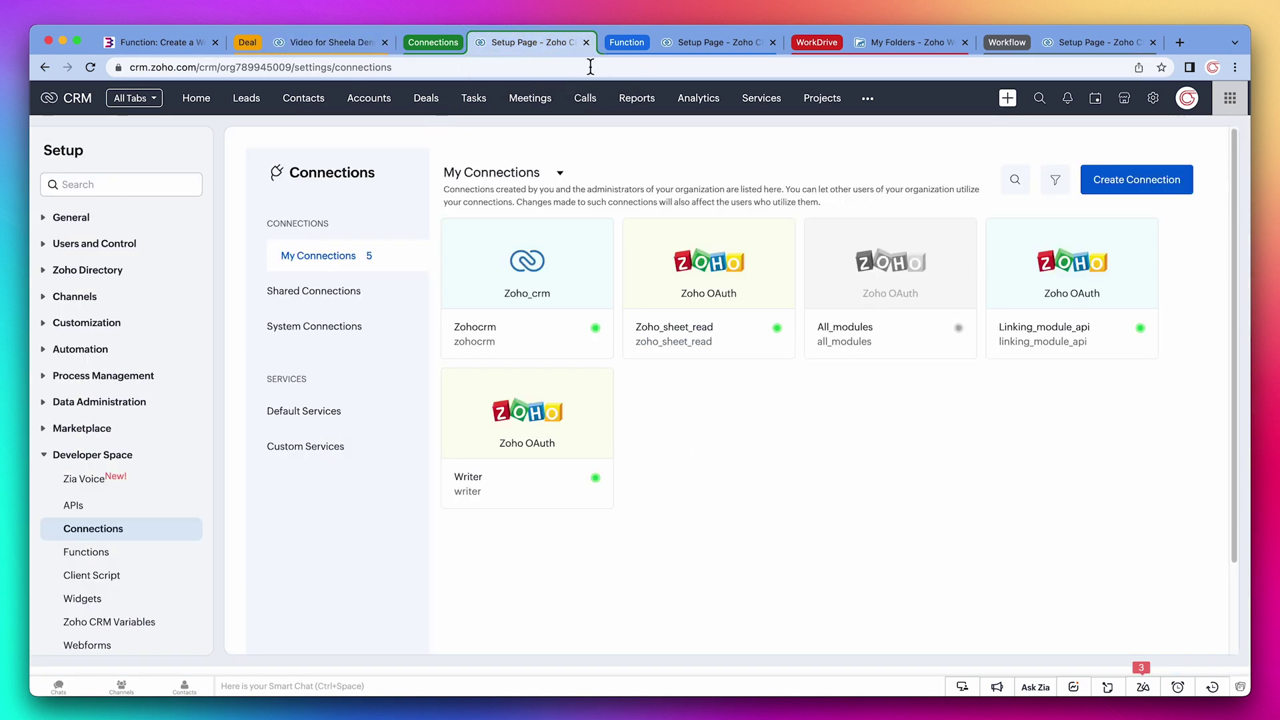
{"action": "left_click", "coordinate": [1097, 179]}
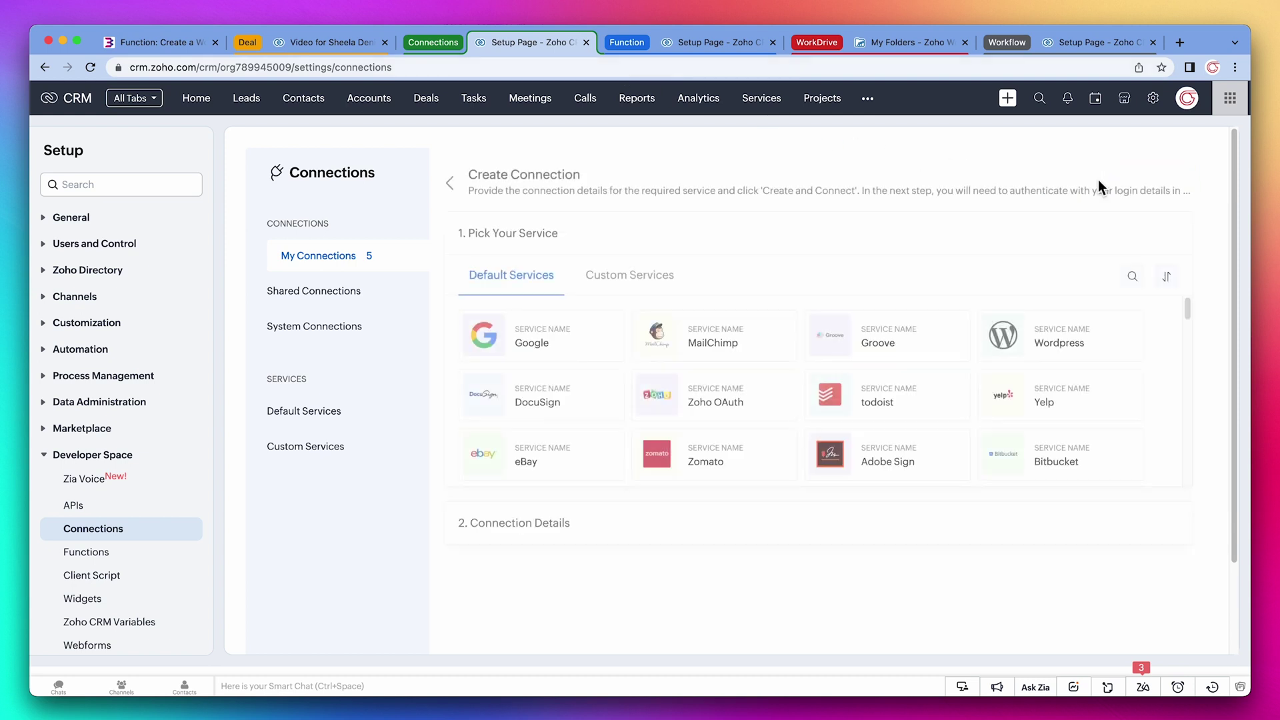
{"action": "left_click", "coordinate": [762, 398]}
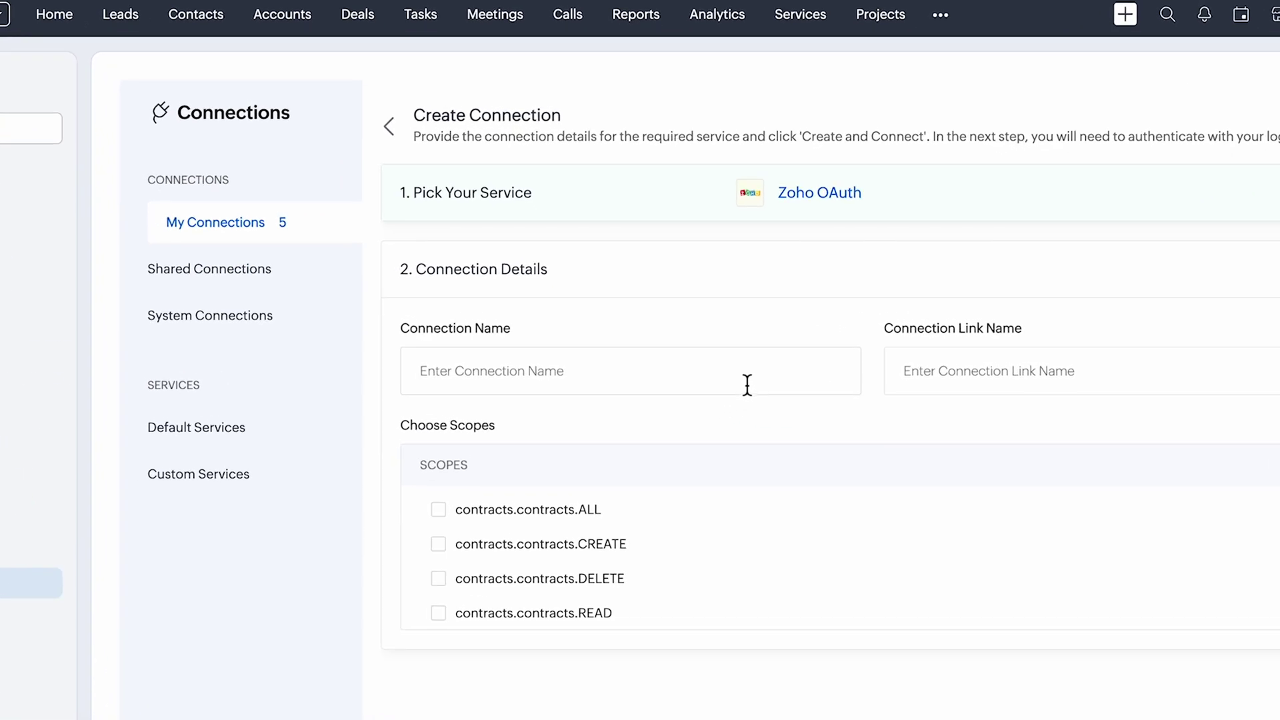
{"action": "left_click", "coordinate": [719, 377]}
{"action": "type", "text": "crm_workdrive"}
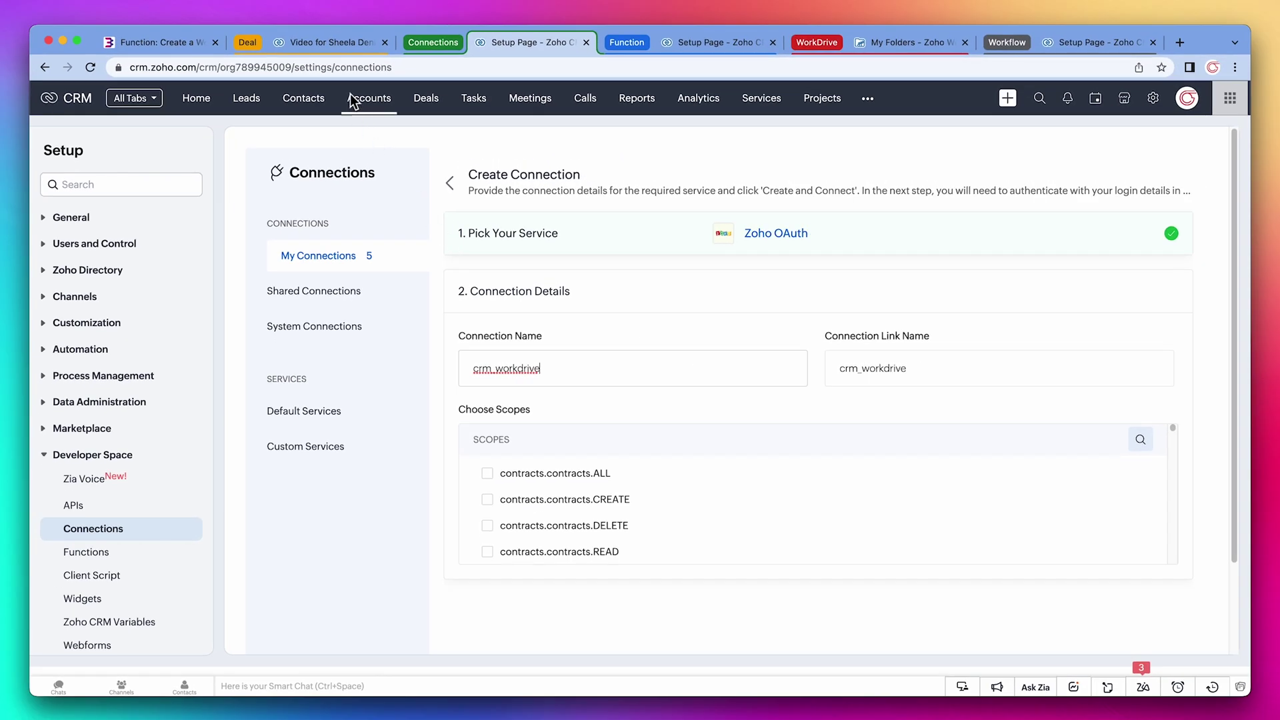
Step: Scroll the Blungo post to the 'Creating a connection' list of required scopes
{"action": "left_click", "coordinate": [191, 51]}
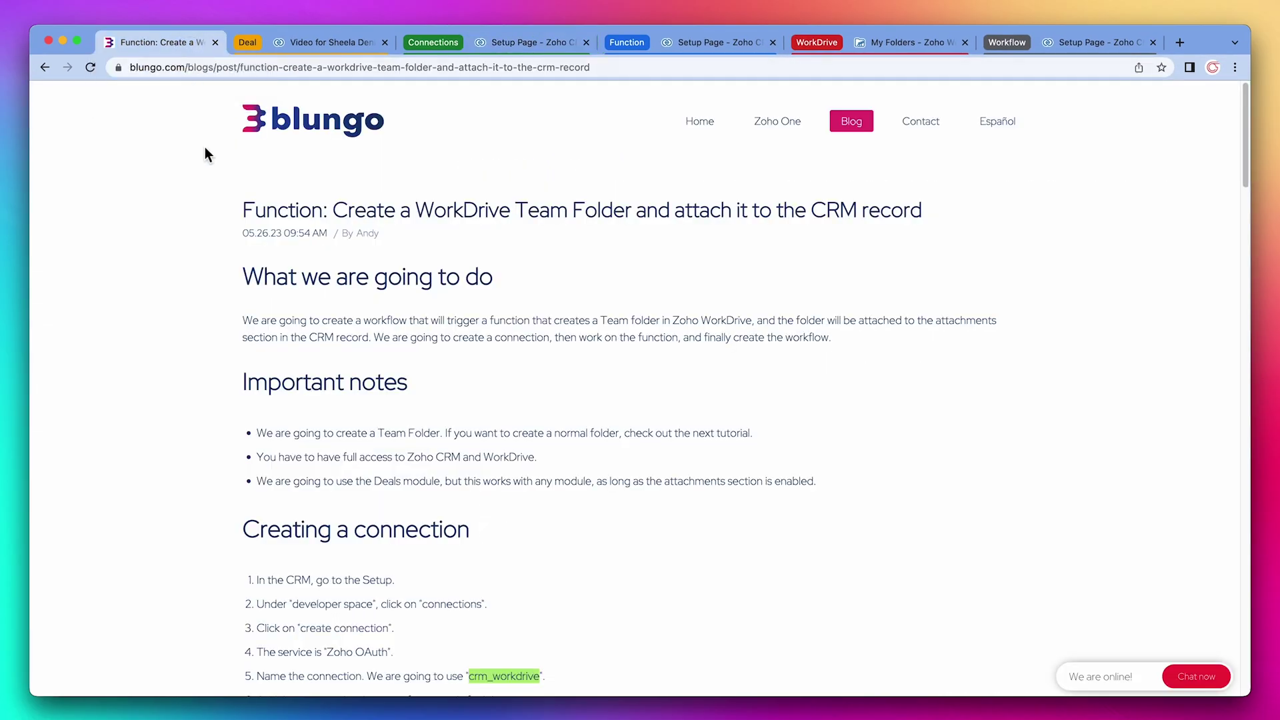
{"action": "scroll", "coordinate": [218, 245], "scroll_direction": "down", "scroll_amount": 2}
{"action": "scroll", "coordinate": [219, 247], "scroll_direction": "down", "scroll_amount": 10}
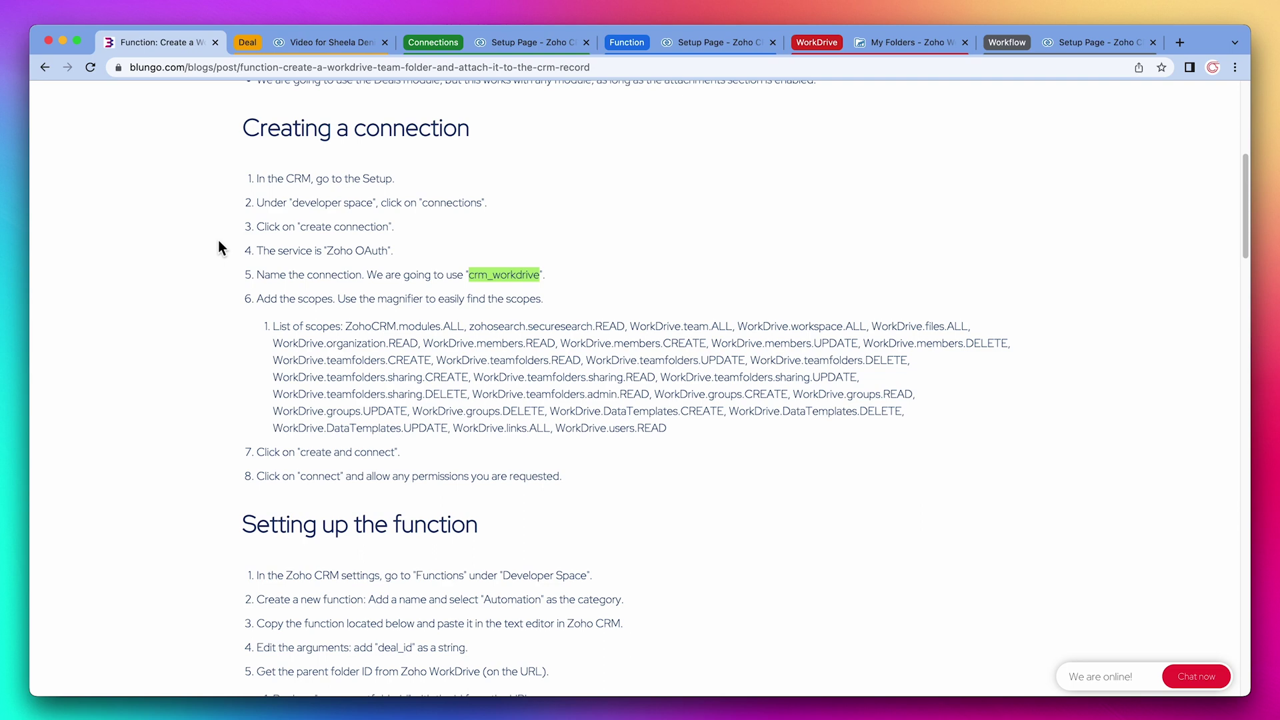
Step: Add the ZohoCRM.modules.ALL and zohosearch.securesearch.READ scopes to the crm_workdrive connection
{"action": "left_click", "coordinate": [523, 50]}
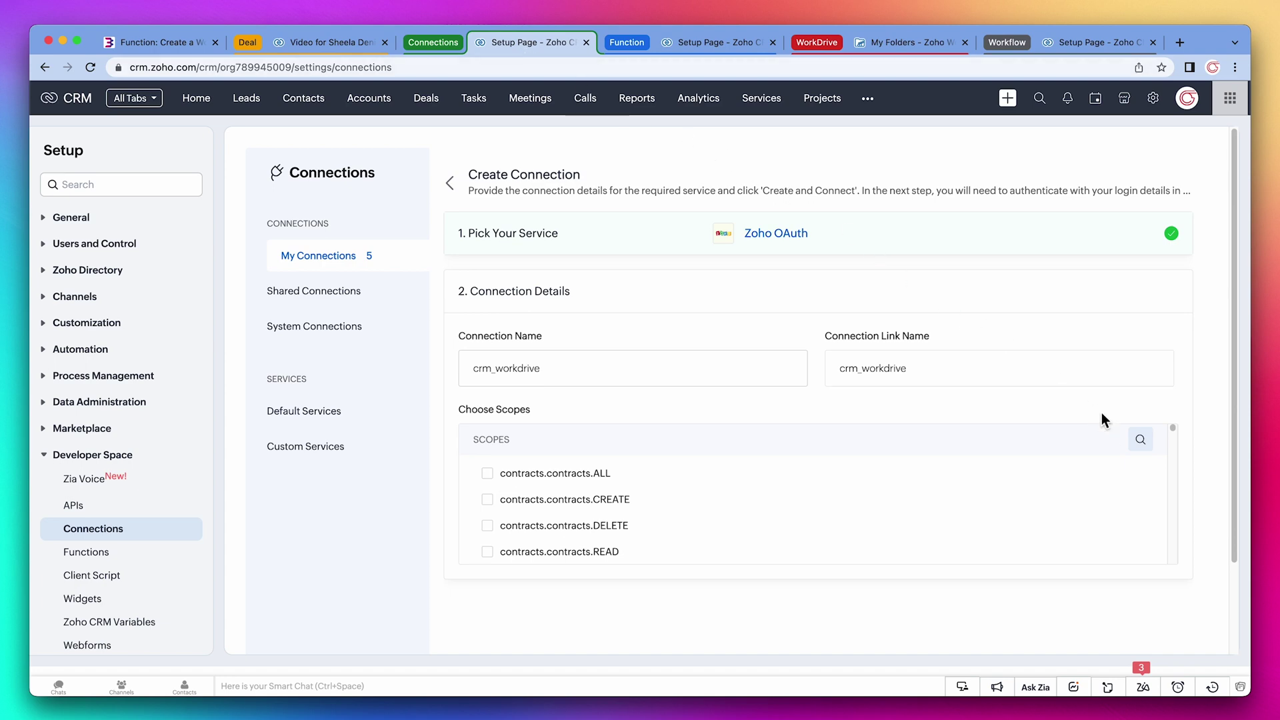
{"action": "left_click", "coordinate": [1138, 441]}
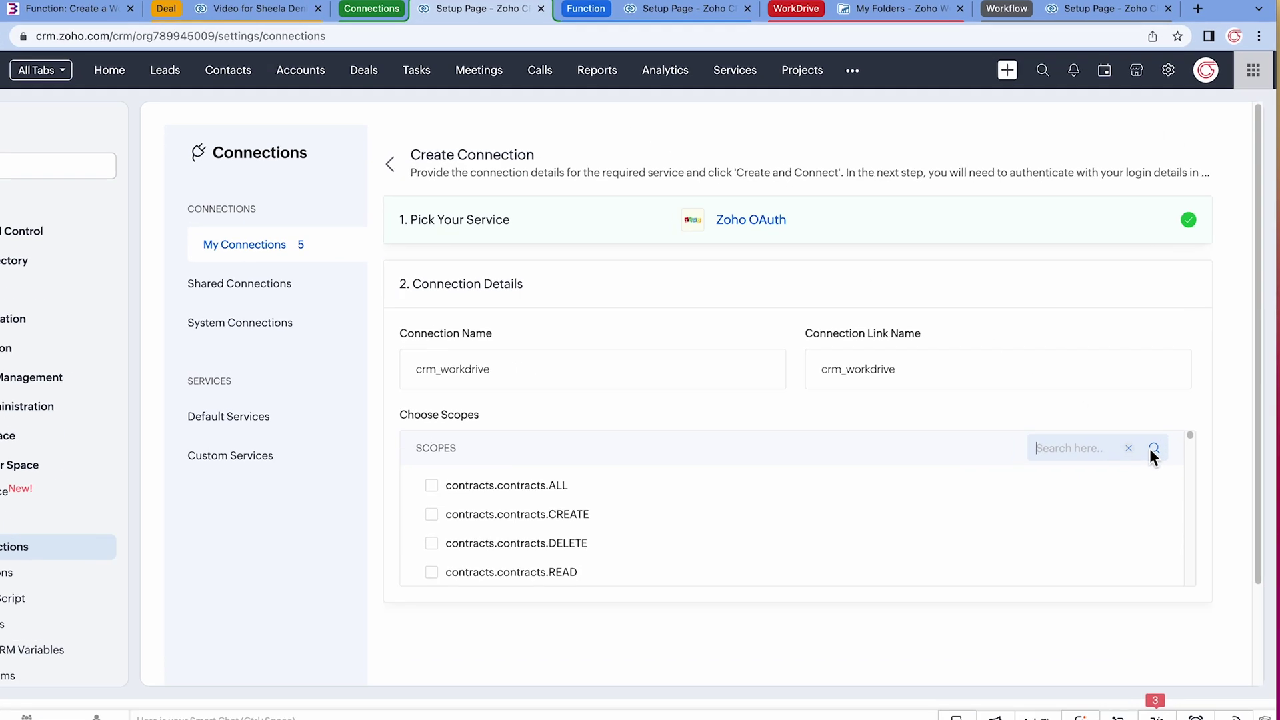
{"action": "type", "text": "zoho"}
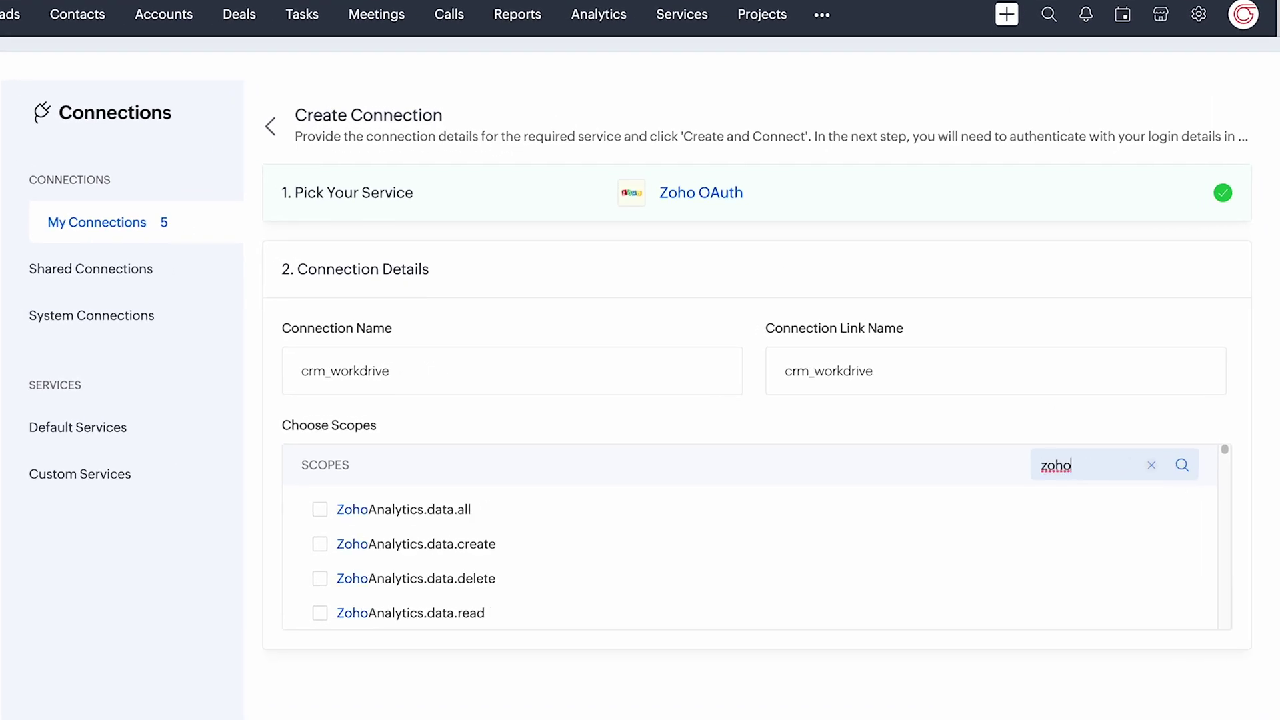
{"action": "left_click", "coordinate": [1151, 465]}
{"action": "type", "text": "zohocrm.modul"}
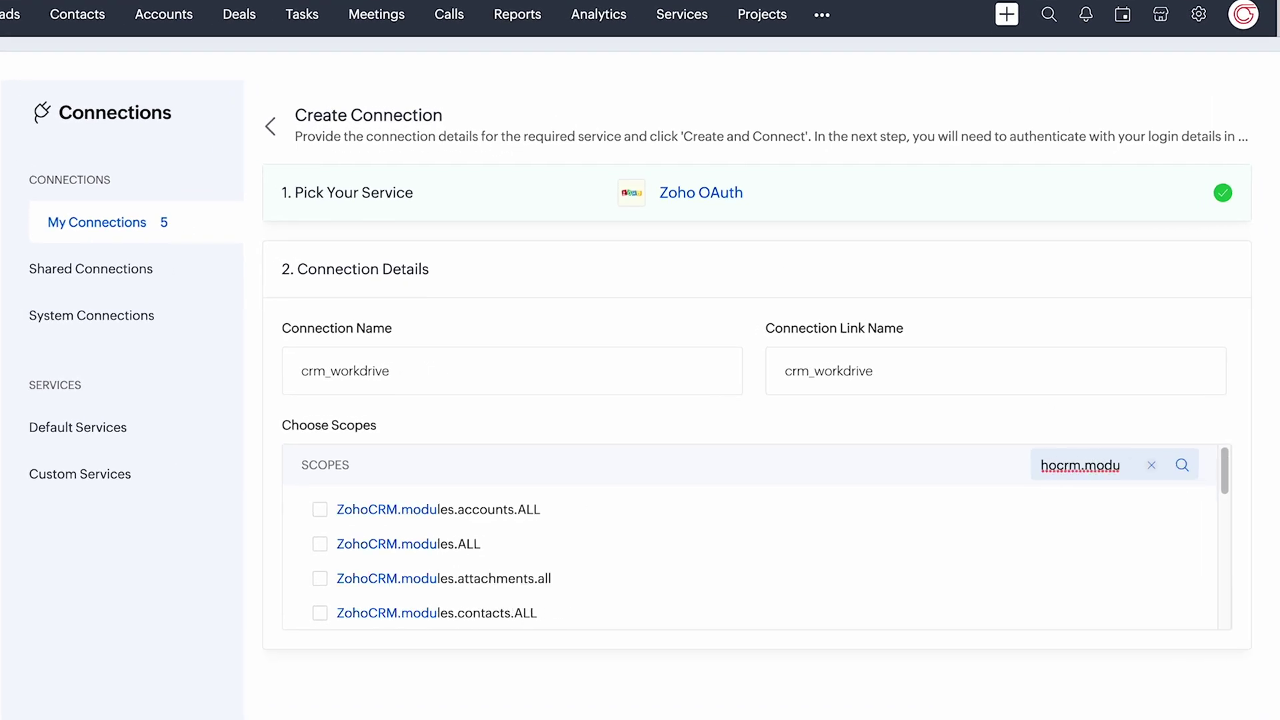
{"action": "left_click", "coordinate": [320, 541]}
{"action": "left_click", "coordinate": [1151, 465]}
{"action": "type", "text": "zohosea"}
{"action": "left_click", "coordinate": [320, 544]}
Step: Add the WorkDrive DataTemplates scopes and several further WorkDrive scopes
{"action": "left_click", "coordinate": [1151, 465]}
{"action": "type", "text": "workdrive"}
{"action": "scroll", "coordinate": [434, 539], "scroll_direction": "down", "scroll_amount": 5}
{"action": "left_click", "coordinate": [320, 560]}
{"action": "left_click", "coordinate": [320, 628]}
{"action": "left_click", "coordinate": [354, 593]}
{"action": "scroll", "coordinate": [325, 554], "scroll_direction": "down", "scroll_amount": 5}
{"action": "left_click", "coordinate": [320, 560]}
{"action": "scroll", "coordinate": [321, 562], "scroll_direction": "down", "scroll_amount": 3}
{"action": "left_click", "coordinate": [320, 560]}
{"action": "left_click", "coordinate": [320, 617]}
{"action": "scroll", "coordinate": [320, 600], "scroll_direction": "down", "scroll_amount": 2}
{"action": "left_click", "coordinate": [320, 533]}
Step: Add the WorkDrive organization.READ, teamfolders, teamfolders.UPDATE and workspace.ALL scopes
{"action": "left_click", "coordinate": [320, 567]}
{"action": "scroll", "coordinate": [324, 570], "scroll_direction": "down", "scroll_amount": 3}
{"action": "left_click", "coordinate": [320, 573]}
{"action": "scroll", "coordinate": [327, 578], "scroll_direction": "down", "scroll_amount": 1}
{"action": "left_click", "coordinate": [319, 574]}
{"action": "scroll", "coordinate": [327, 578], "scroll_direction": "down", "scroll_amount": 2}
{"action": "left_click", "coordinate": [320, 574]}
{"action": "left_click", "coordinate": [320, 540]}
{"action": "scroll", "coordinate": [322, 569], "scroll_direction": "down", "scroll_amount": 1}
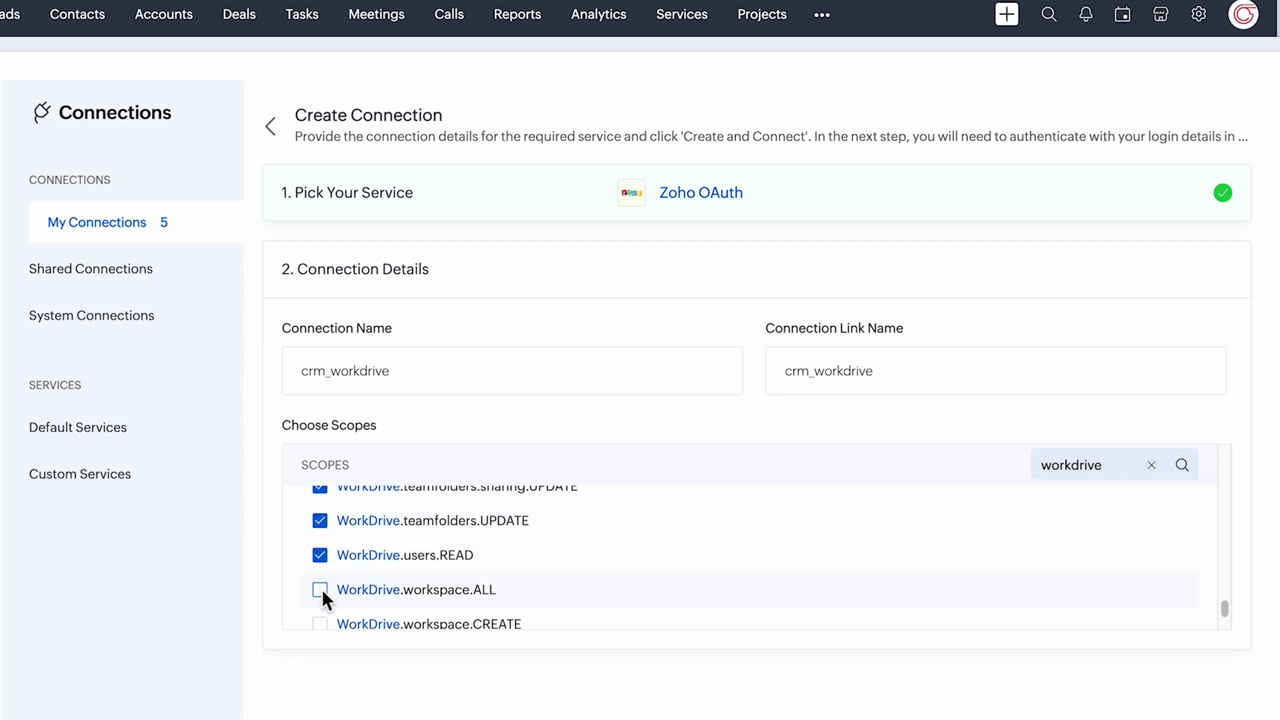
{"action": "left_click", "coordinate": [320, 590]}
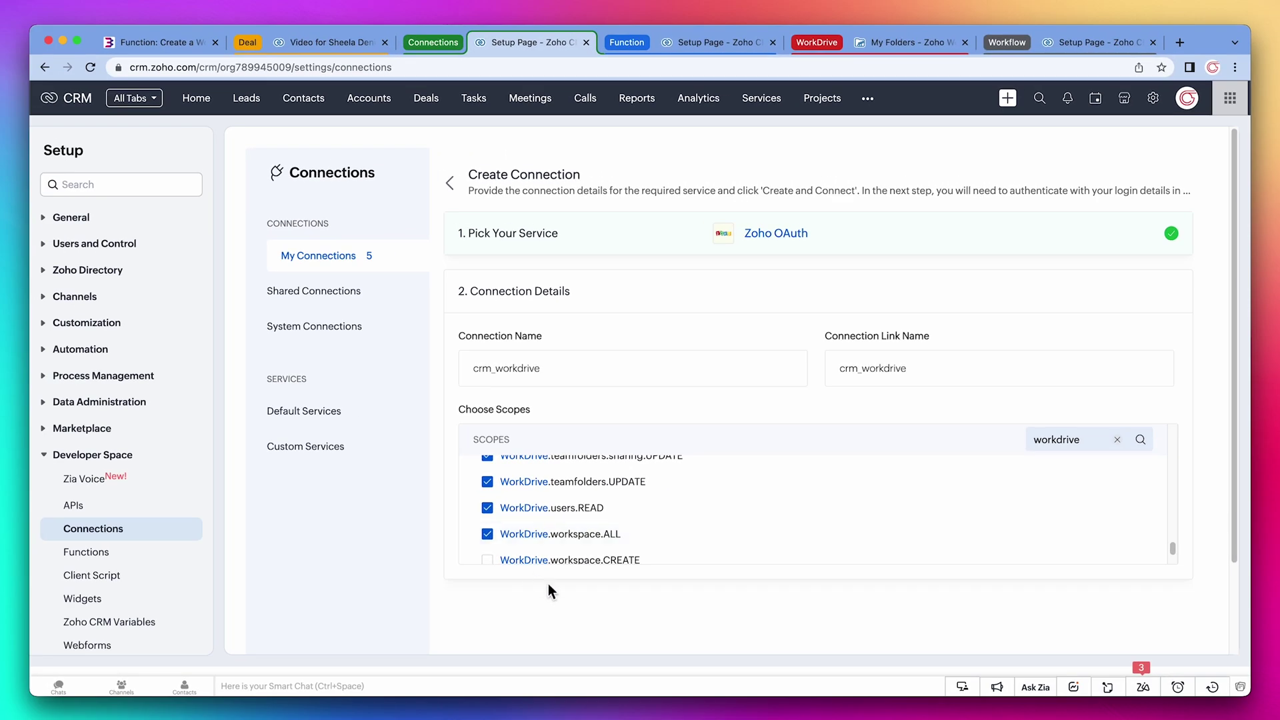
Step: Create the connection and authorise it by accepting the requested permissions
{"action": "scroll", "coordinate": [573, 599], "scroll_direction": "down", "scroll_amount": 3}
{"action": "left_click", "coordinate": [539, 600]}
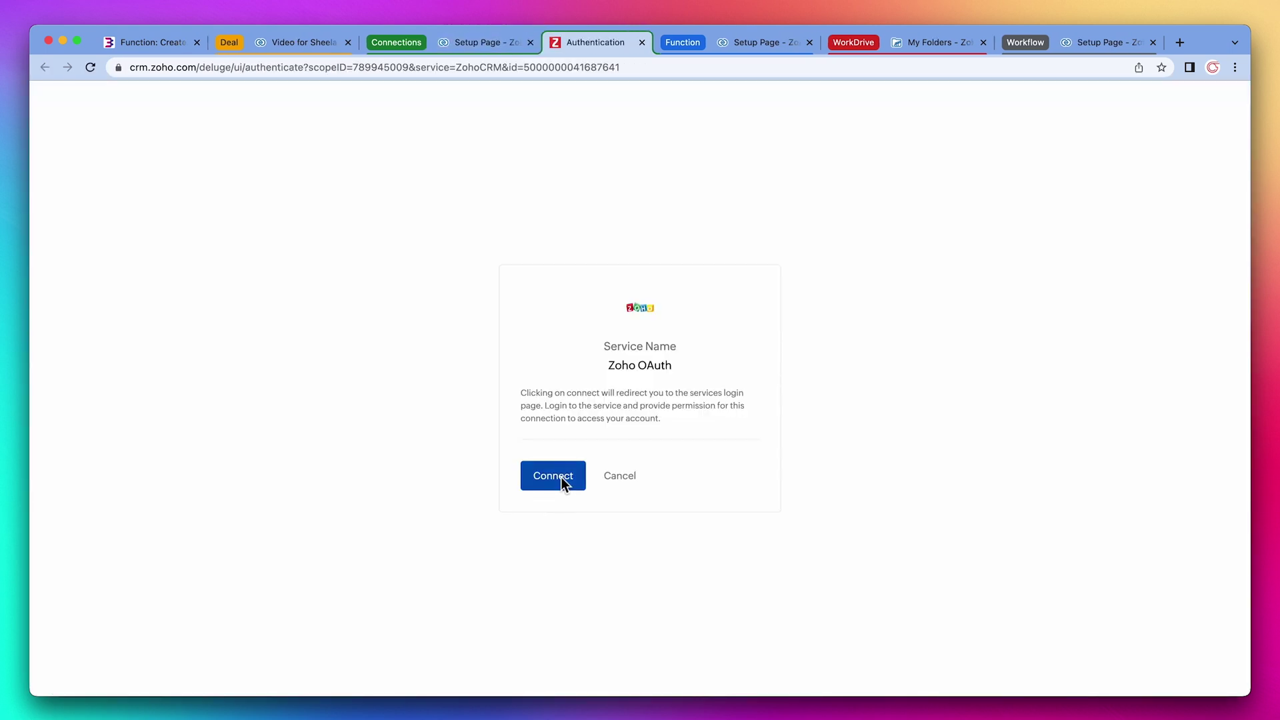
{"action": "left_click", "coordinate": [561, 477]}
{"action": "scroll", "coordinate": [561, 477], "scroll_direction": "down", "scroll_amount": 2}
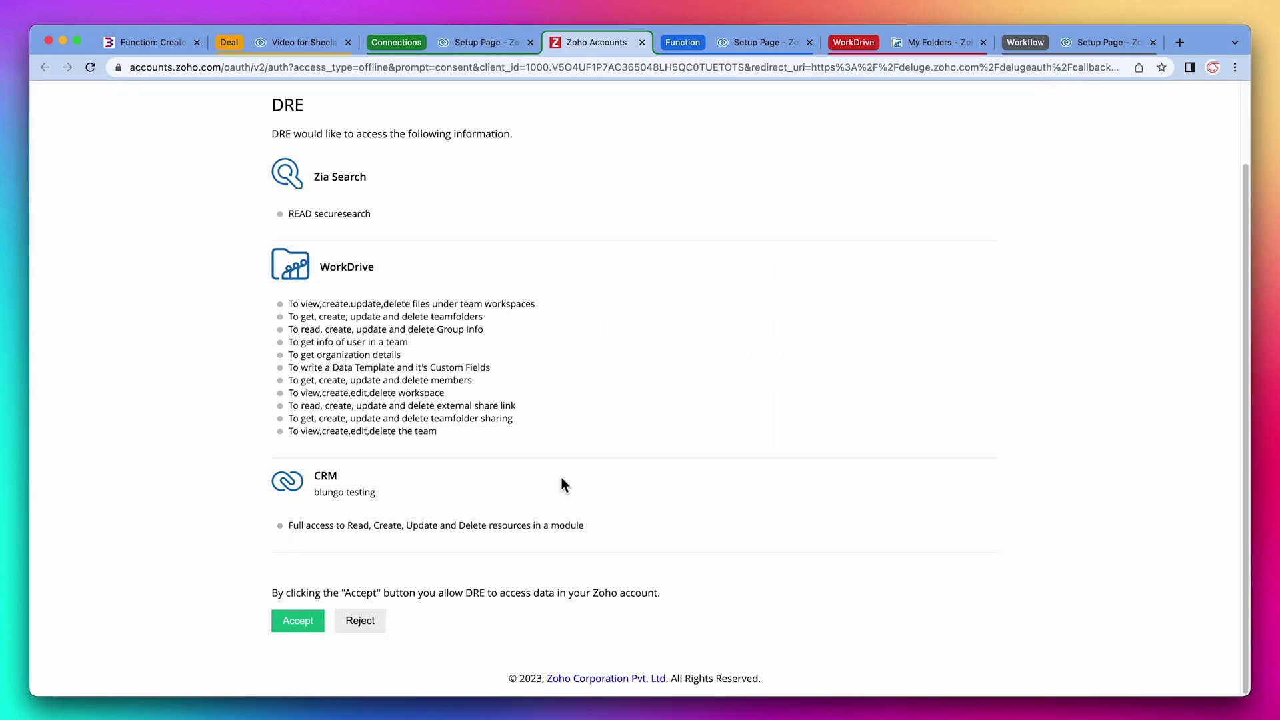
{"action": "left_click", "coordinate": [315, 615]}
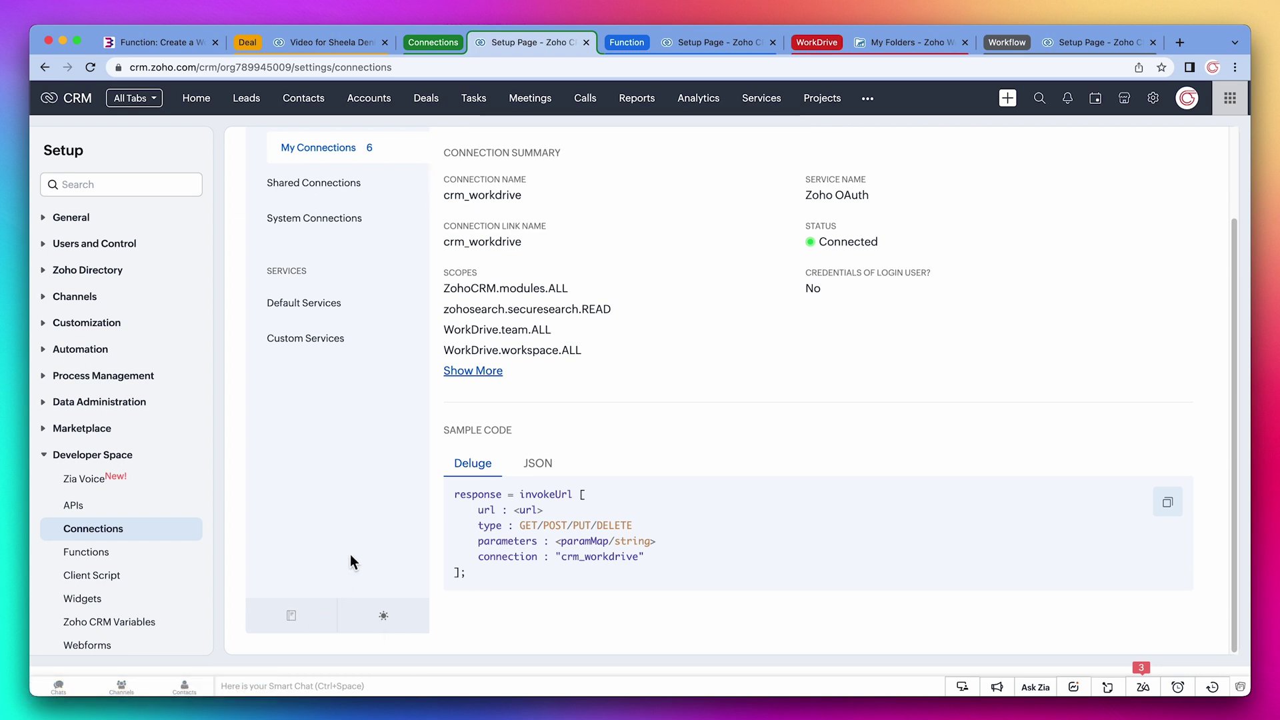
Step: Create an Automation function Create_Workdrive_folder with display name 'Create Workdrive folder'
{"action": "left_click", "coordinate": [729, 47]}
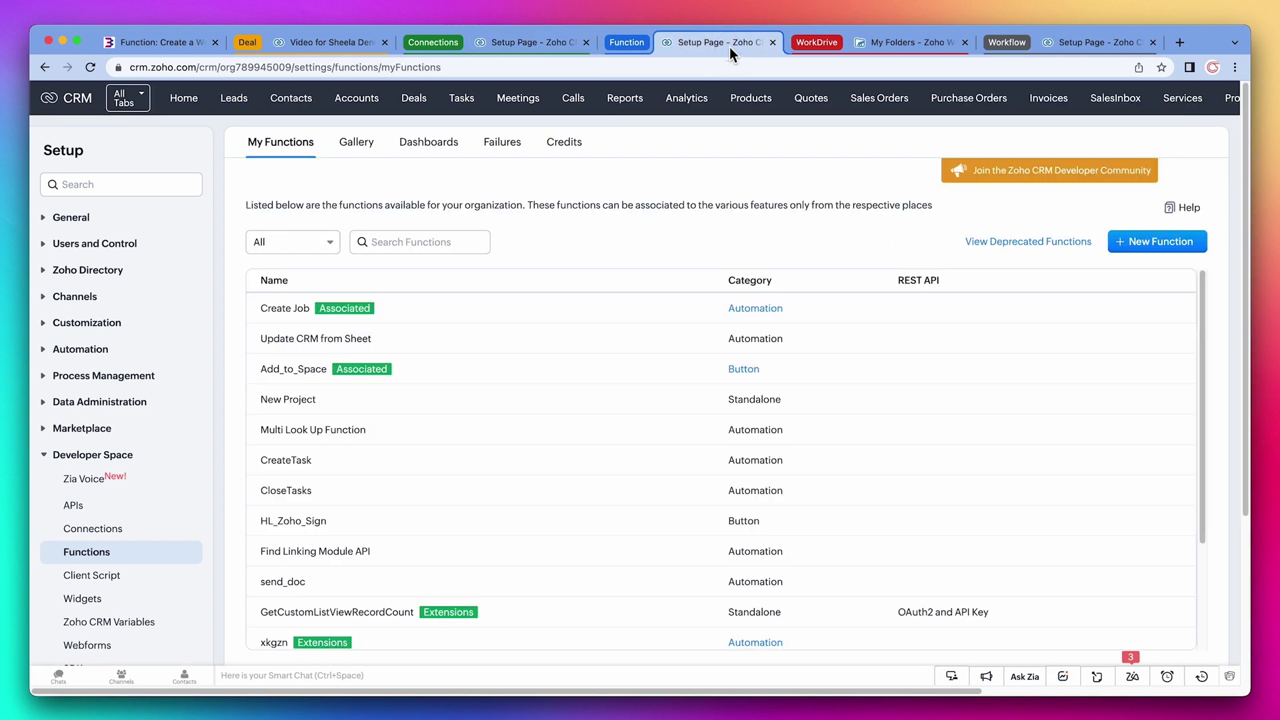
{"action": "left_click", "coordinate": [1127, 243]}
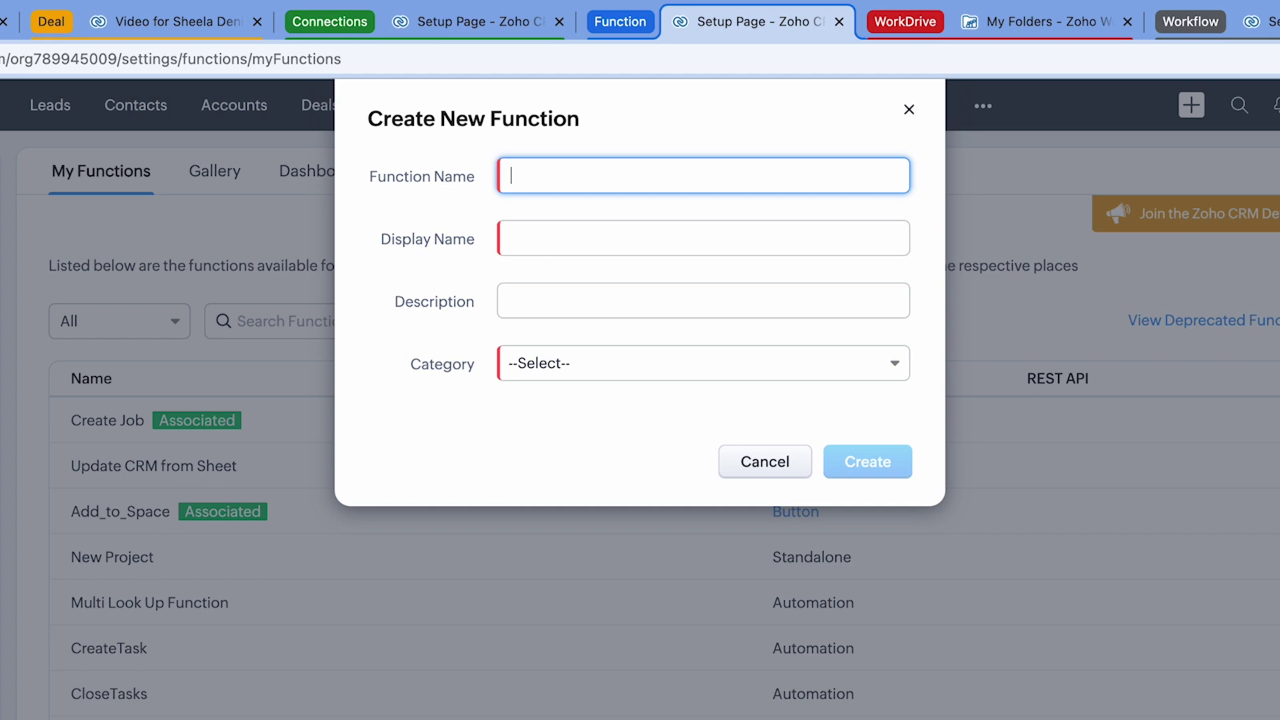
{"action": "type", "text": "Create_Workdrive_folder"}
{"action": "left_click", "coordinate": [703, 238]}
{"action": "type", "text": "Create Workdrive folder"}
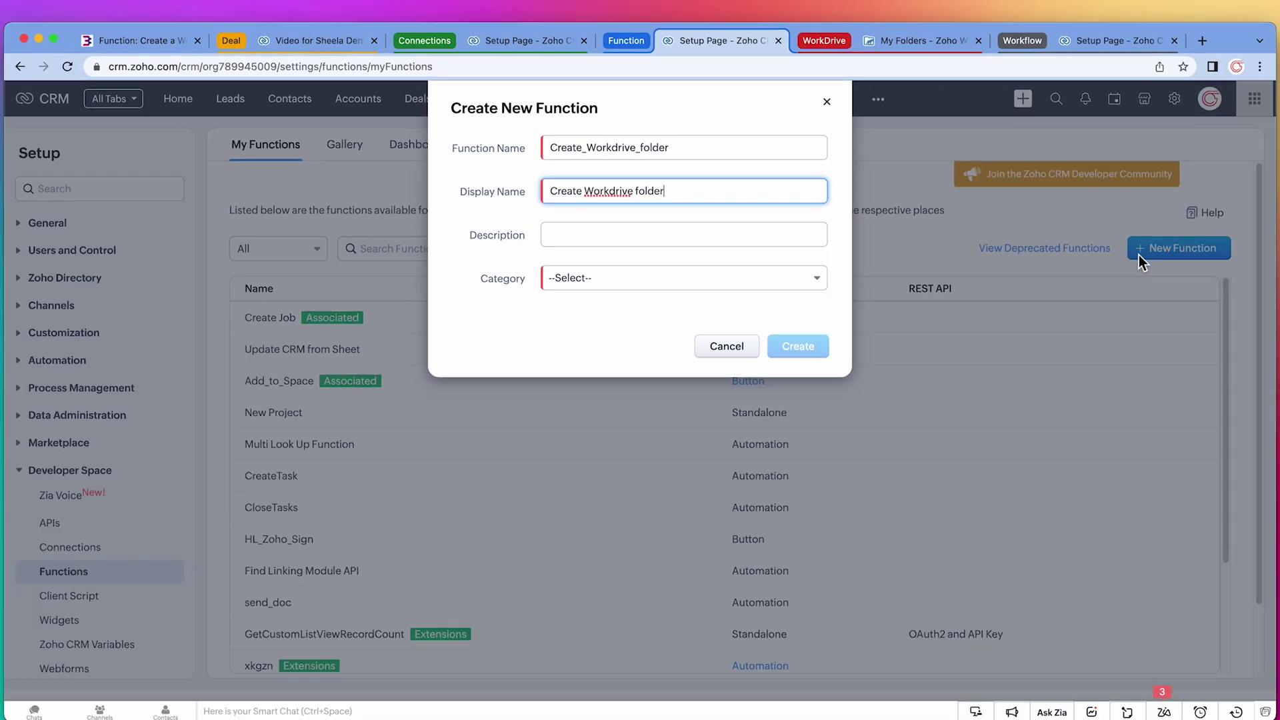
{"action": "left_click", "coordinate": [775, 279]}
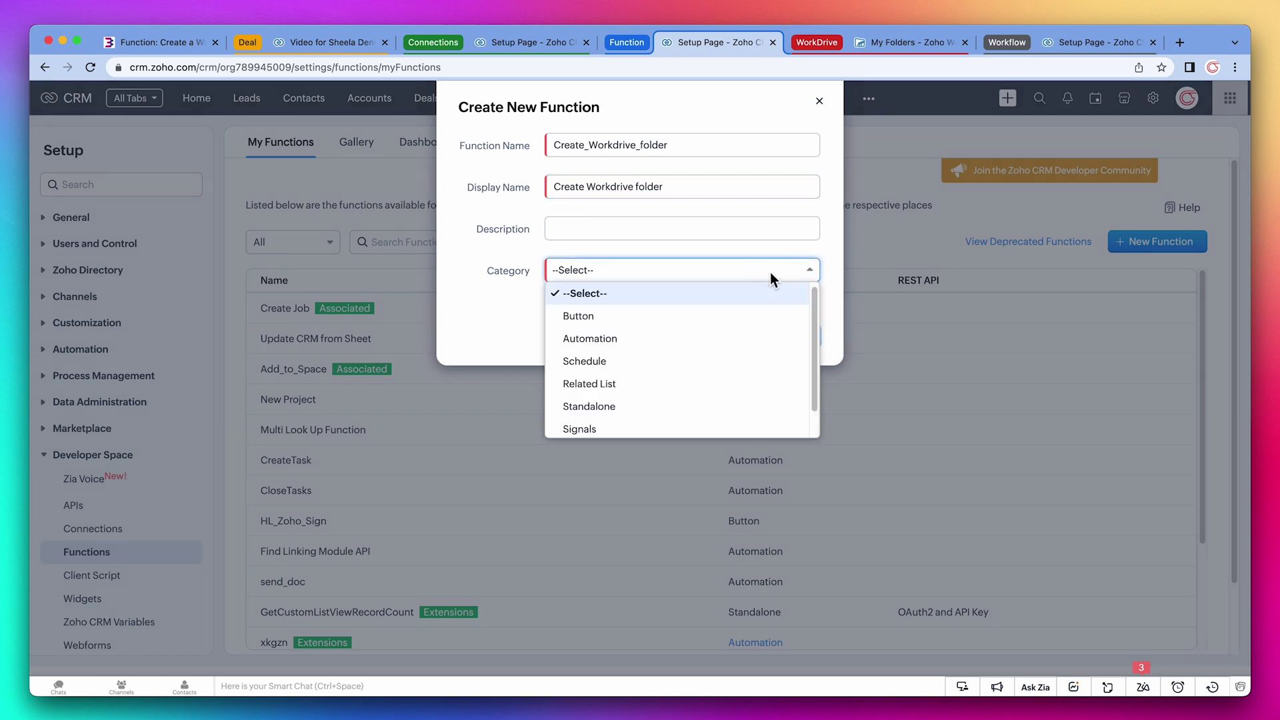
{"action": "left_click", "coordinate": [658, 341]}
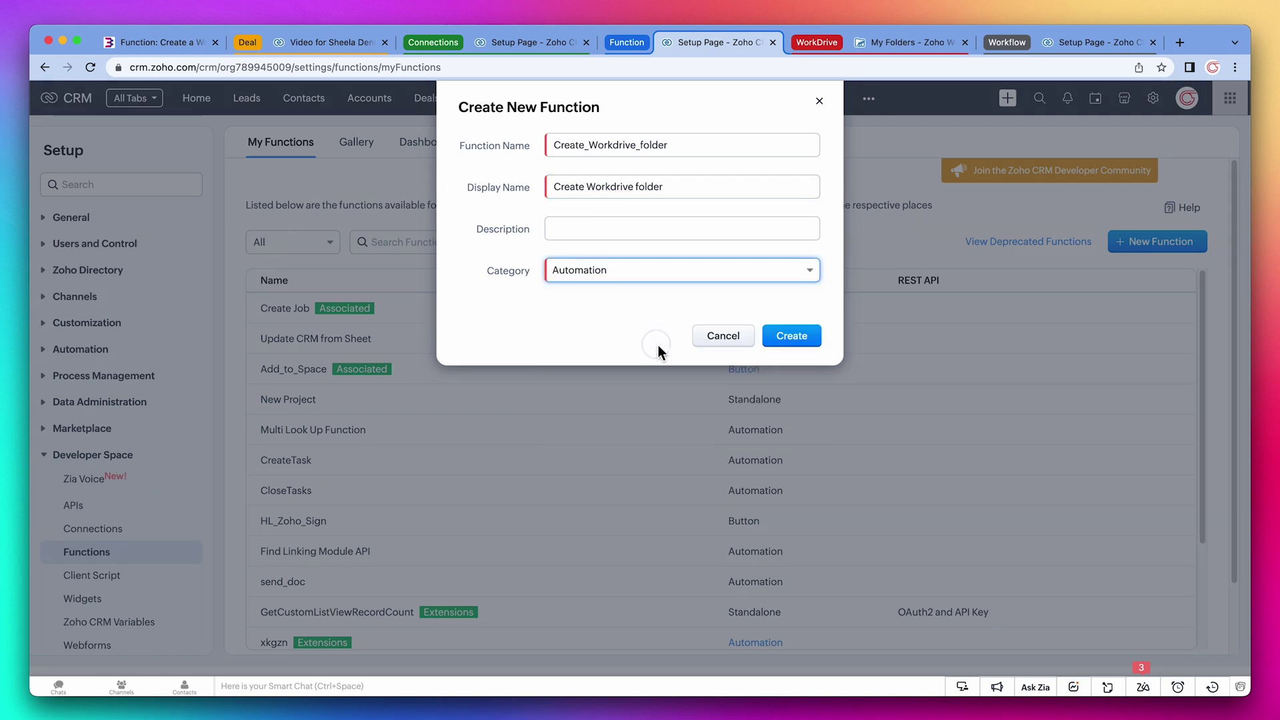
{"action": "left_click", "coordinate": [802, 345]}
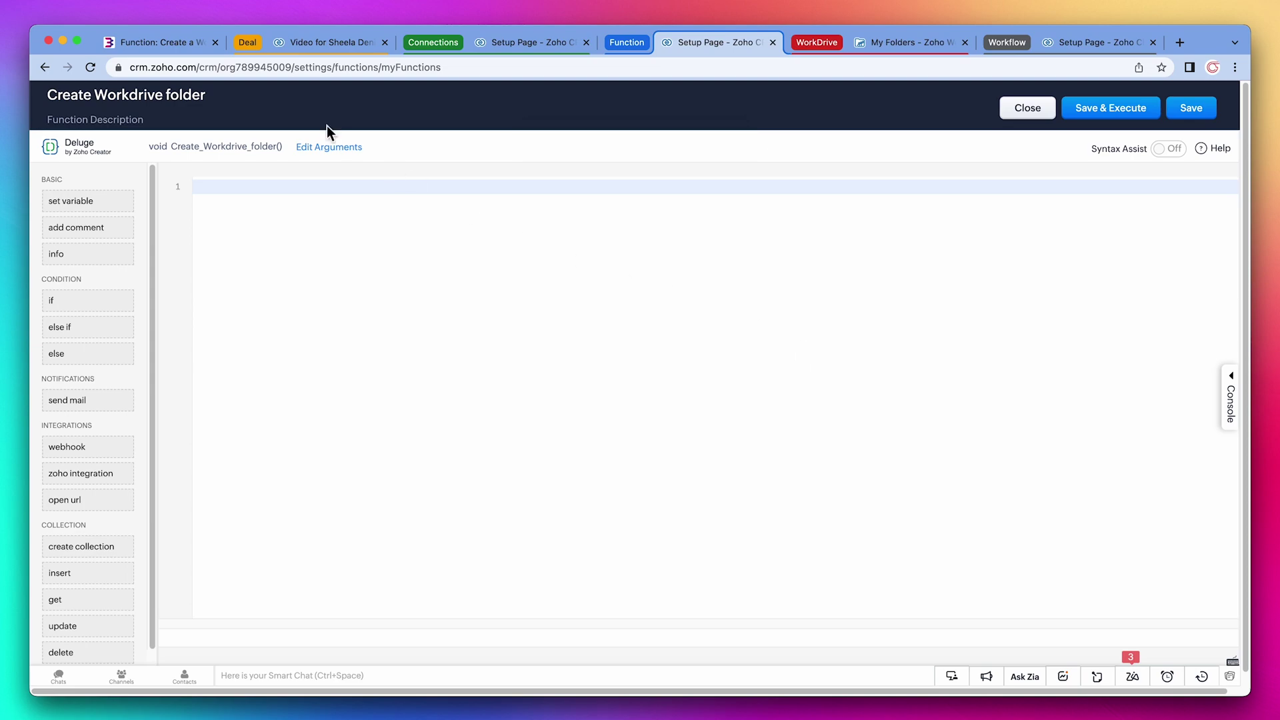
Step: Copy the full Deluge function code from the Blungo post and return to the CRM editor
{"action": "left_click", "coordinate": [193, 50]}
{"action": "scroll", "coordinate": [220, 318], "scroll_direction": "down", "scroll_amount": 10}
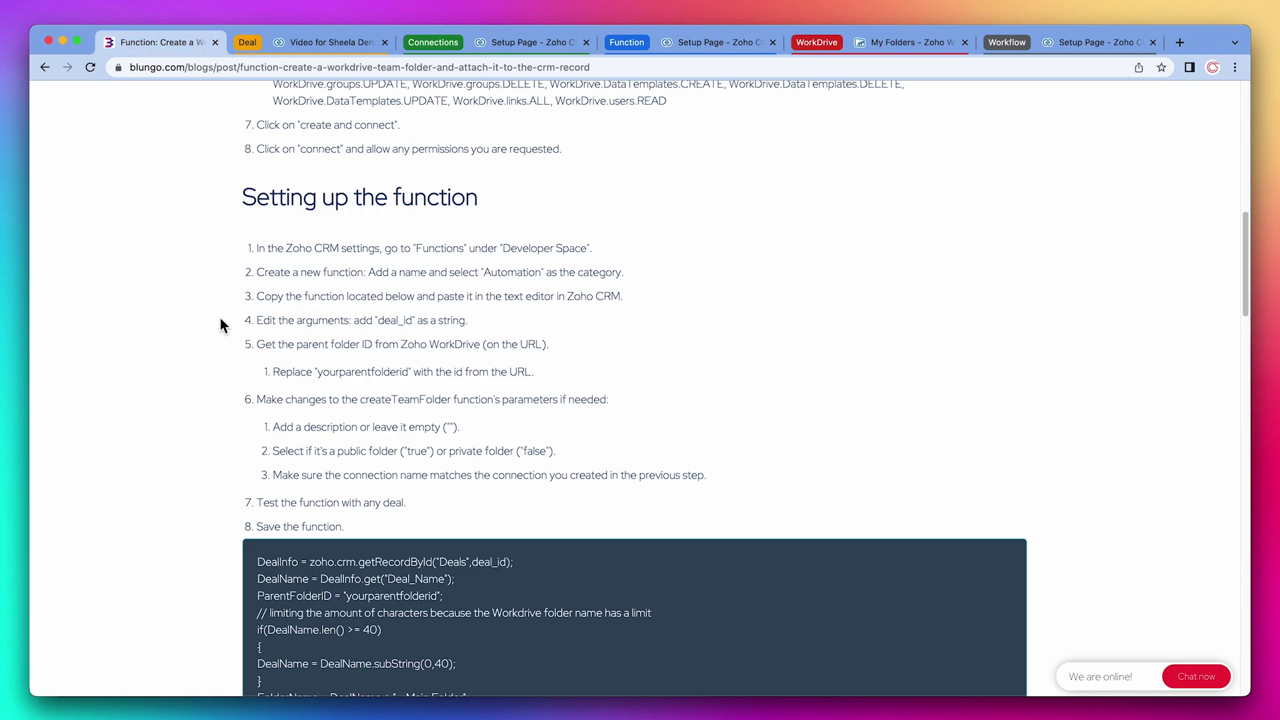
{"action": "scroll", "coordinate": [220, 318], "scroll_direction": "down", "scroll_amount": 10}
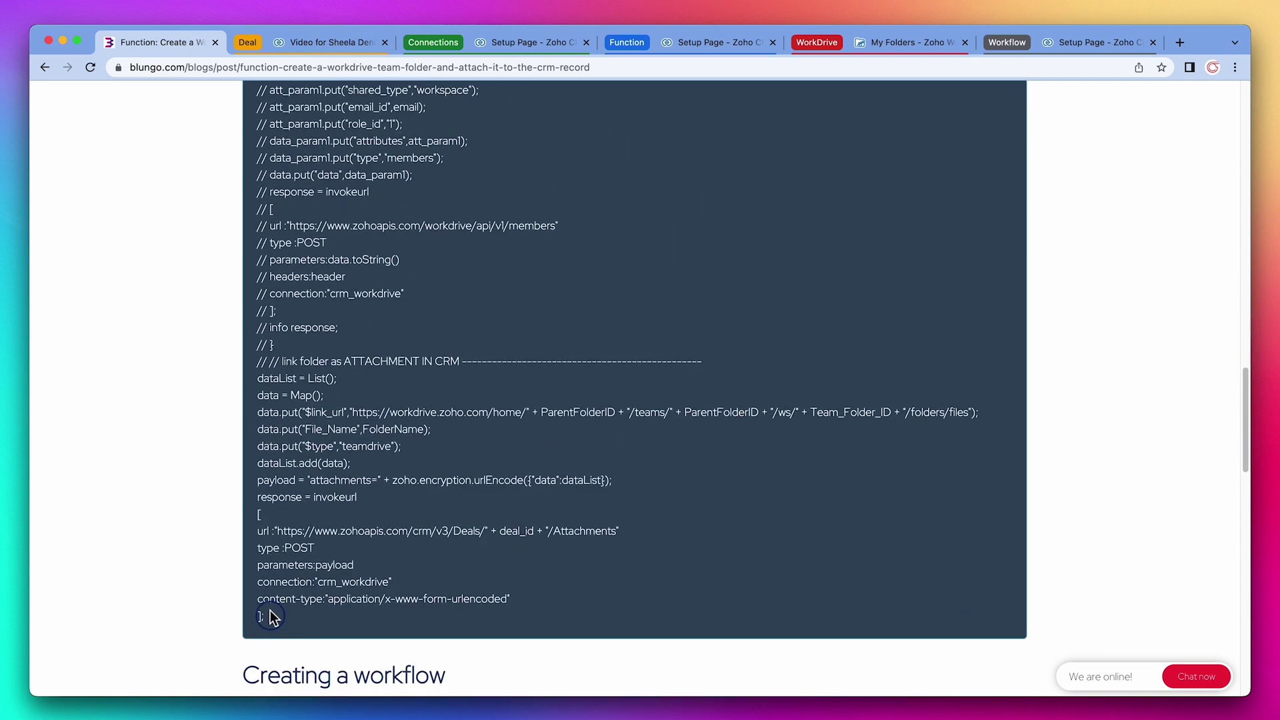
{"action": "scroll", "coordinate": [270, 506], "scroll_direction": "up", "scroll_amount": 8}
{"action": "left_click_drag", "start_coordinate": [266, 617], "coordinate": [257, 179]}
{"action": "key", "text": "super+c"}
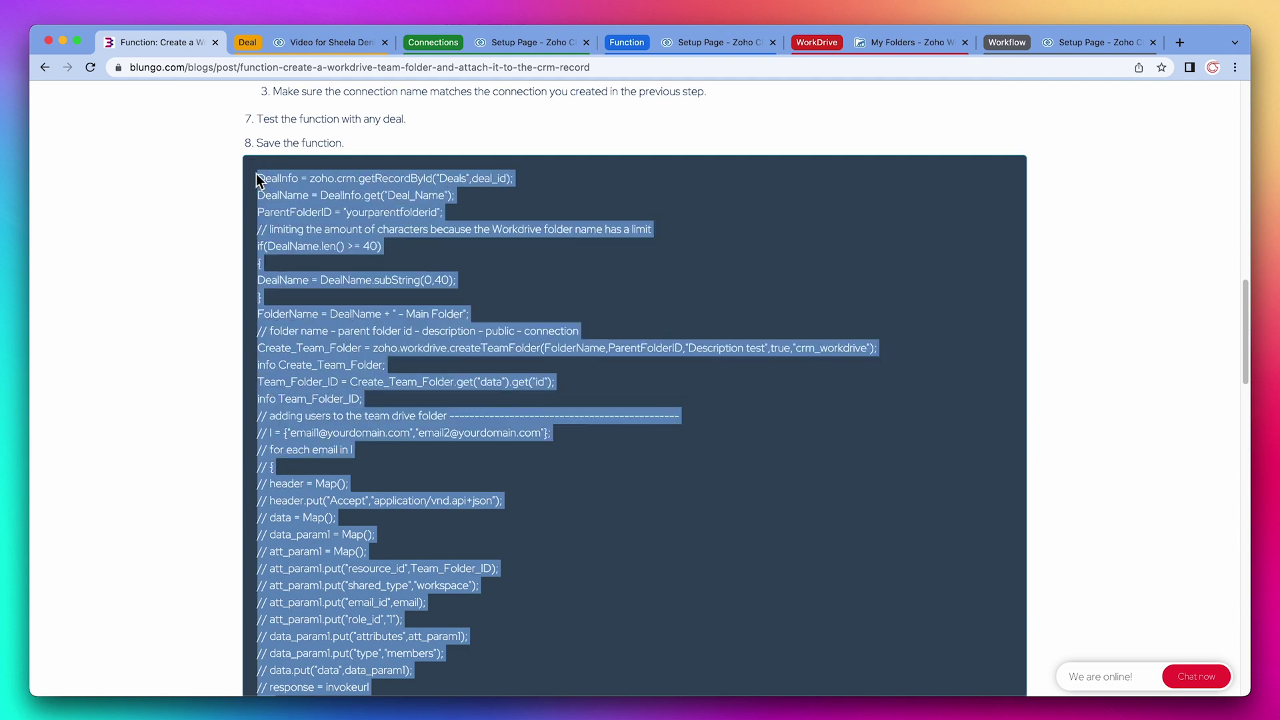
{"action": "left_click", "coordinate": [700, 48]}
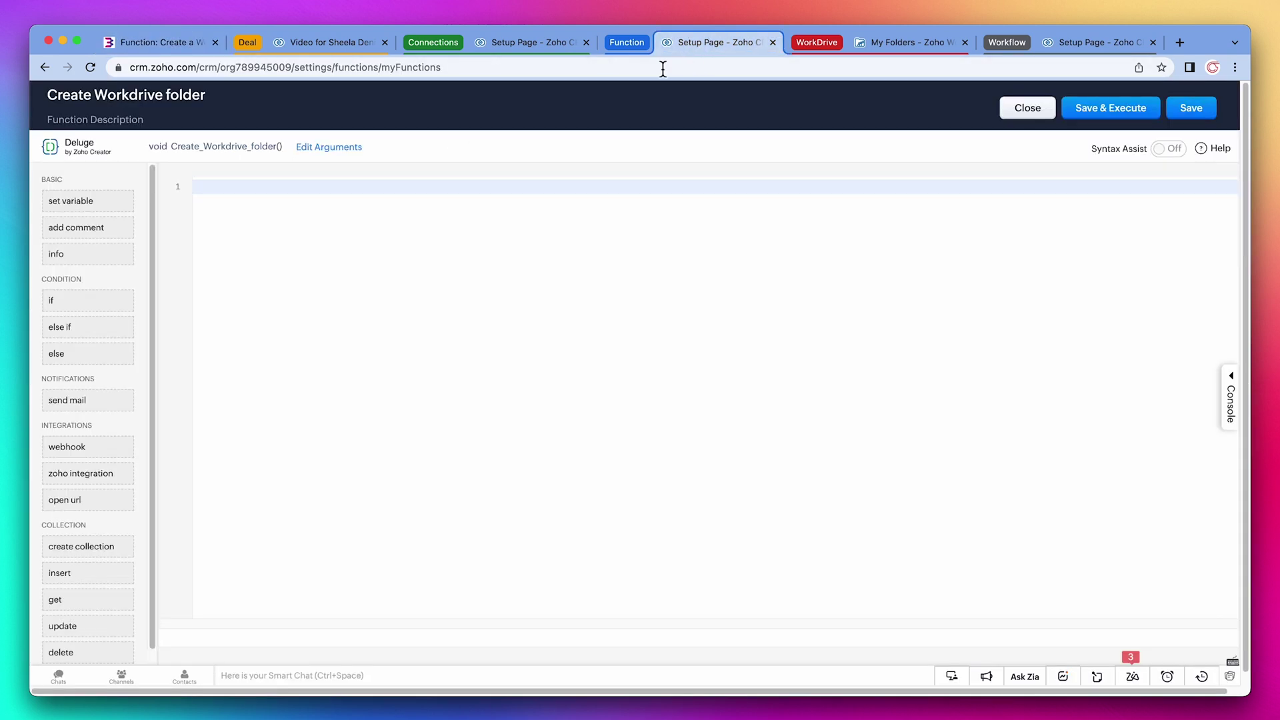
Step: Paste the 56-line Deluge script into the Create_Workdrive_folder editor and switch to WorkDrive
{"action": "left_click", "coordinate": [434, 185]}
{"action": "key", "text": "super+v"}
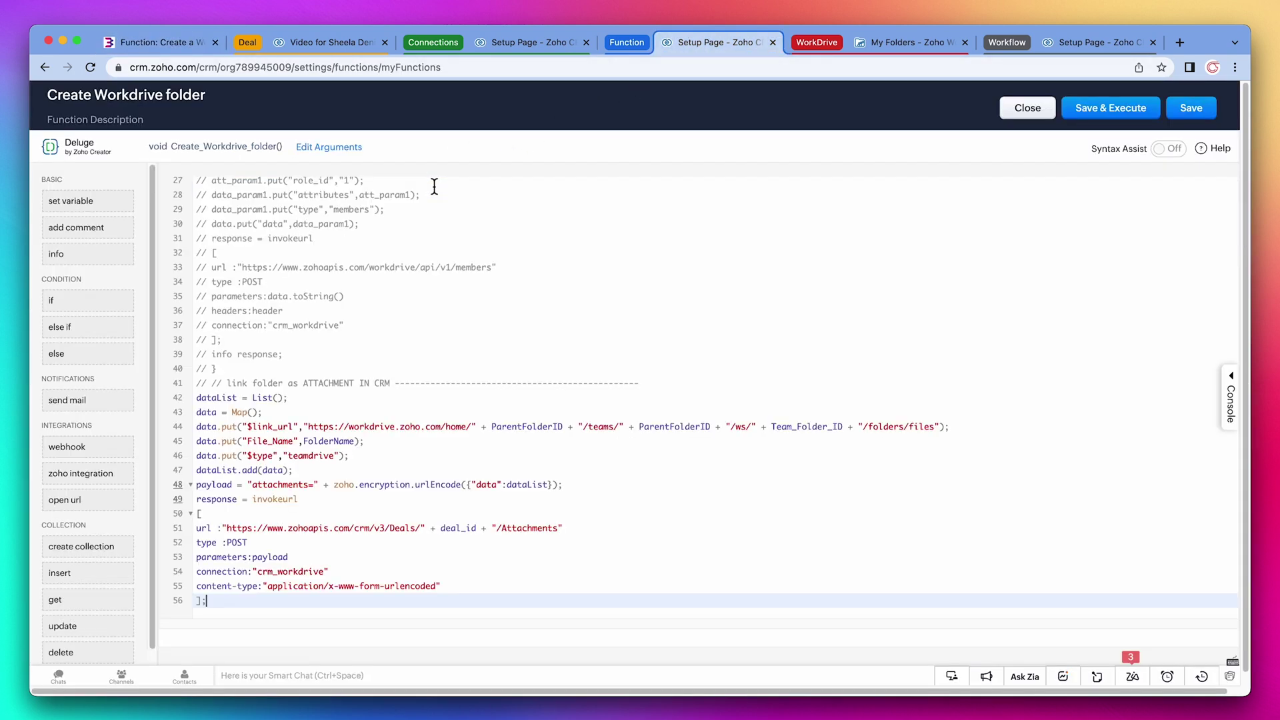
{"action": "scroll", "coordinate": [443, 278], "scroll_direction": "up", "scroll_amount": 10}
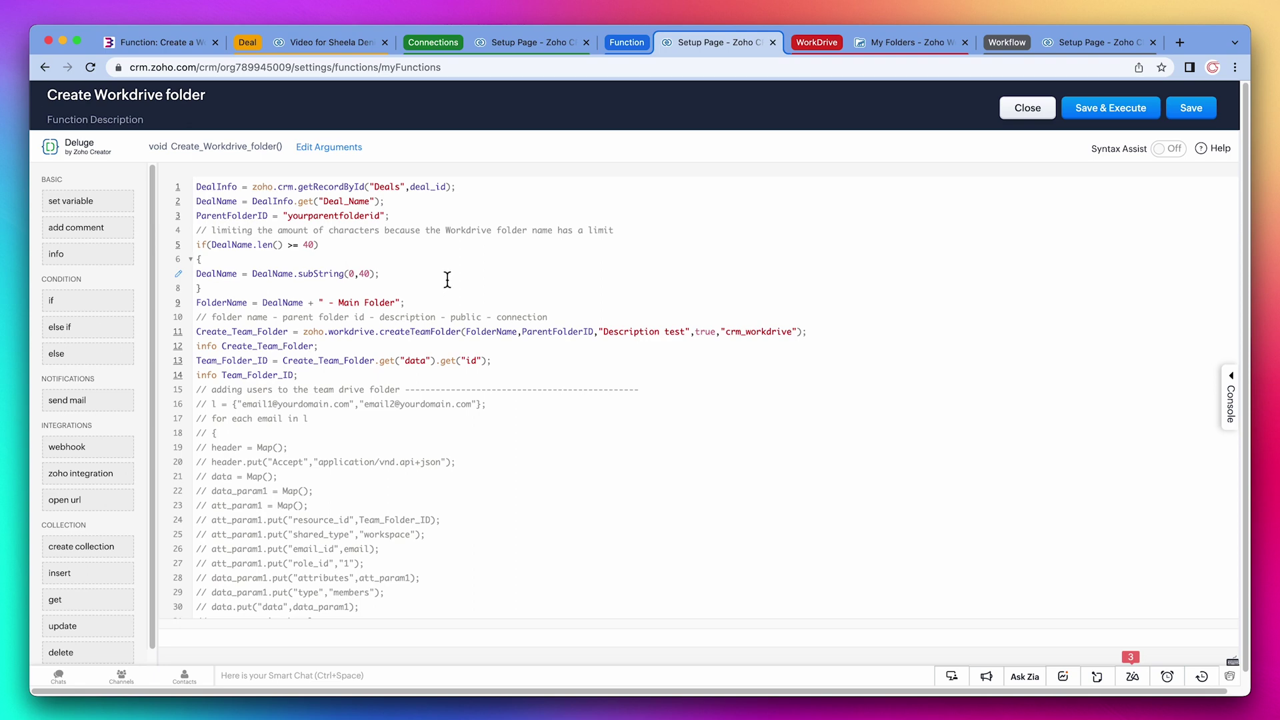
{"action": "left_click", "coordinate": [886, 54]}
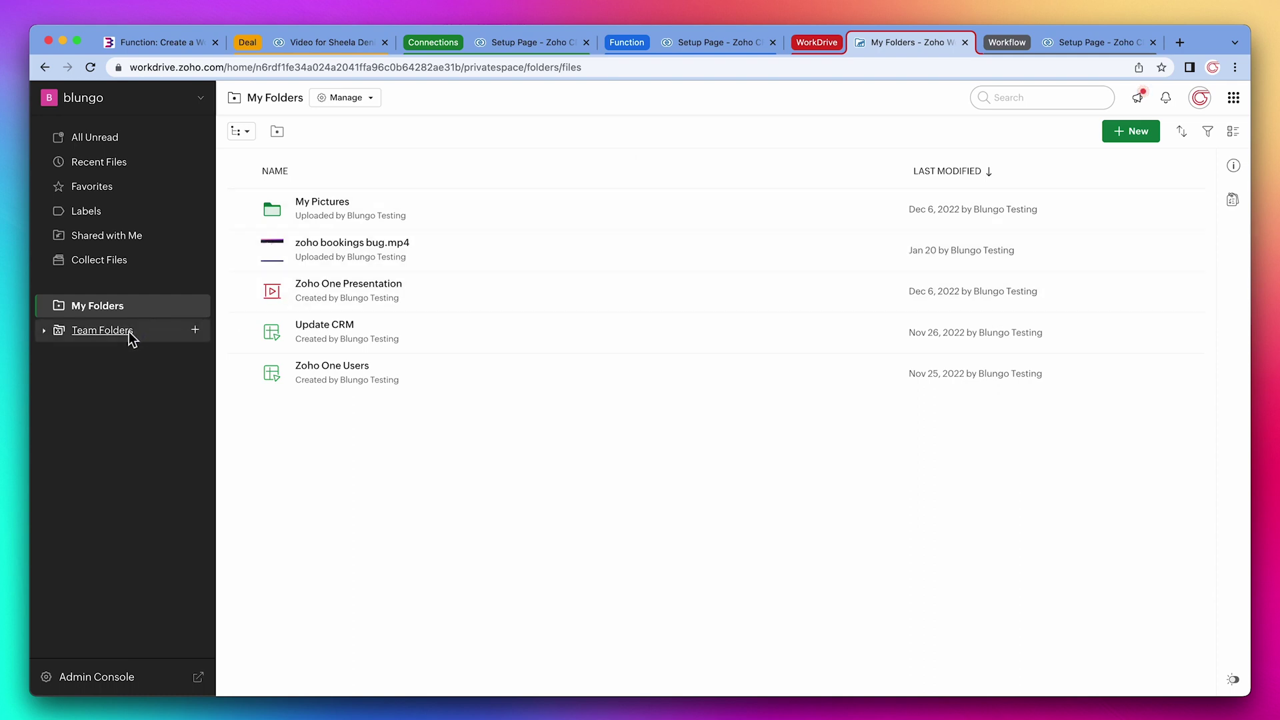
Step: Open WorkDrive's Team Folders page and select the team ID in its web address
{"action": "left_click", "coordinate": [131, 336]}
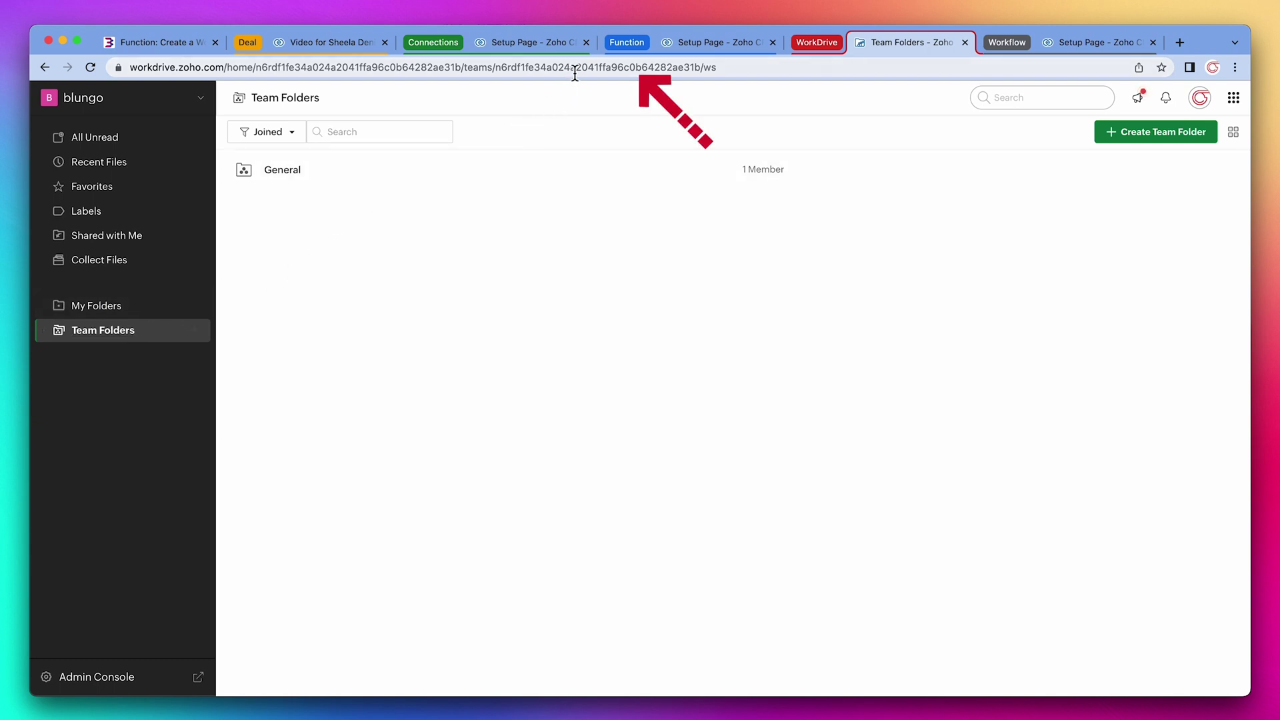
{"action": "double_click", "coordinate": [575, 69]}
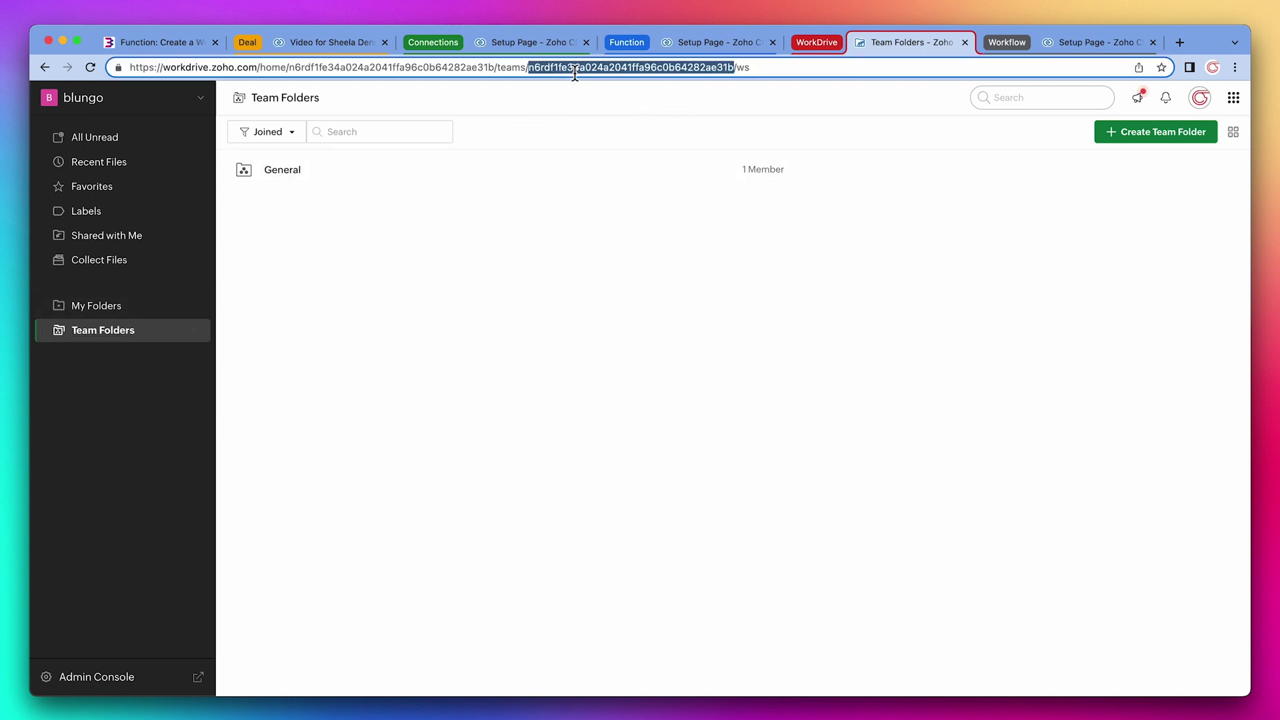
Step: Replace the yourparentfolderid placeholder on line 3 with the copied WorkDrive team ID
{"action": "left_click", "coordinate": [701, 42]}
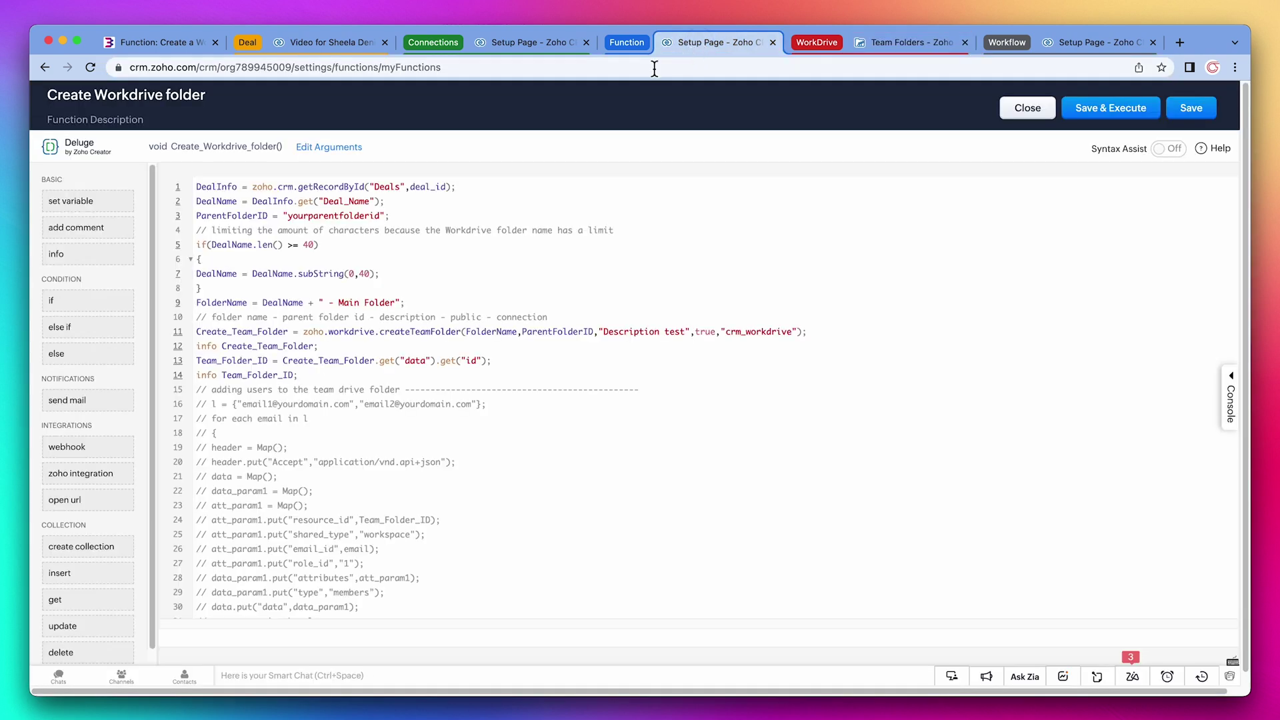
{"action": "double_click", "coordinate": [348, 218]}
{"action": "type", "text": "n6rdf1fe34a0c4a2041ffa96c0b64282ae31b"}
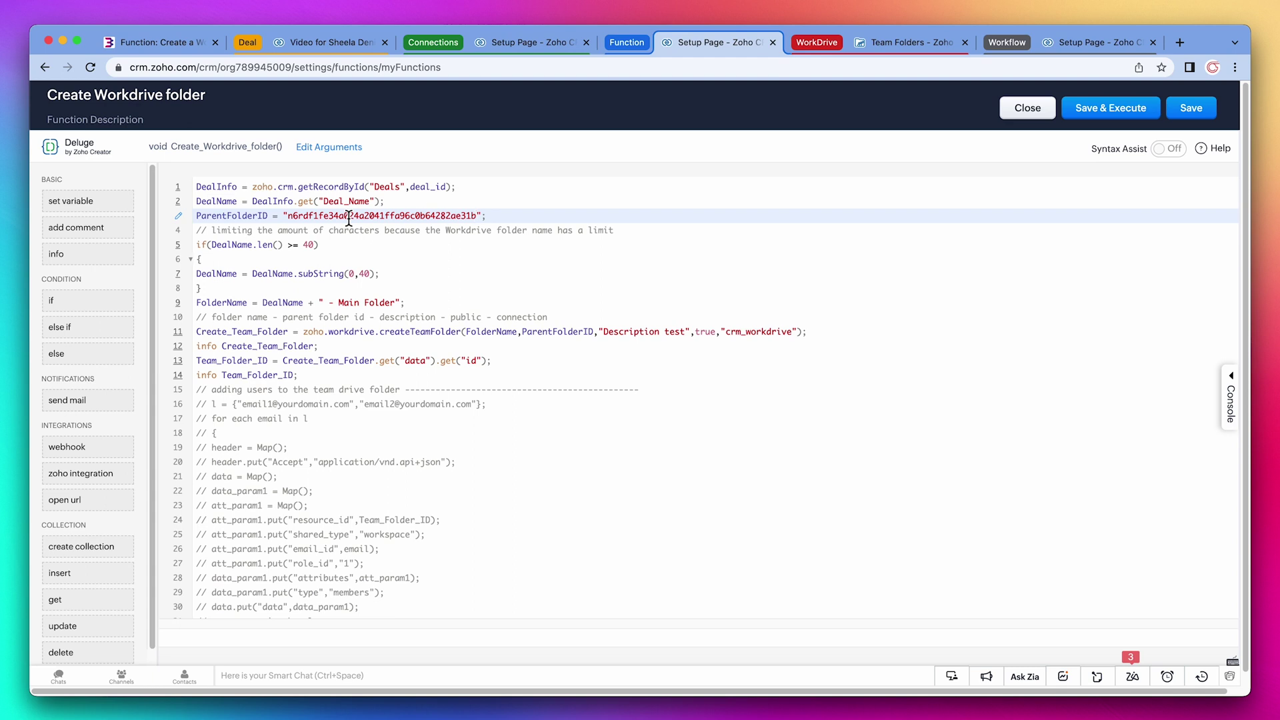
{"action": "left_click", "coordinate": [716, 232]}
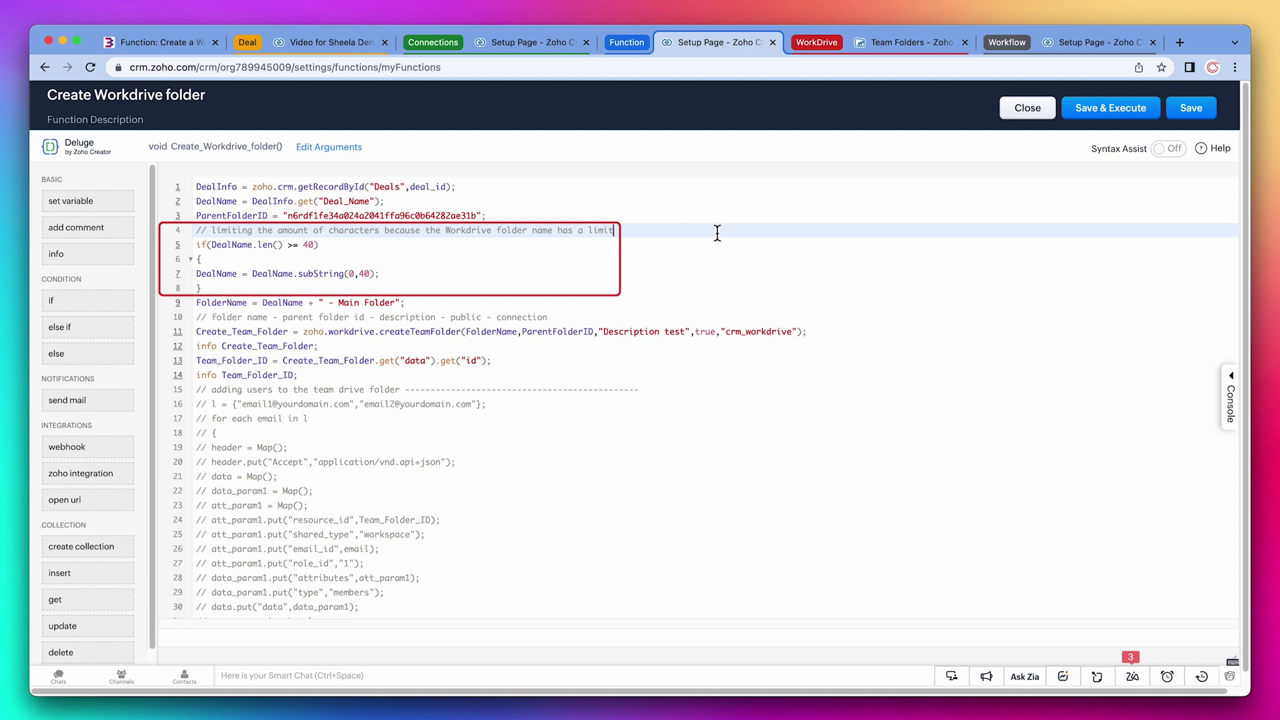
{"action": "left_click", "coordinate": [675, 304]}
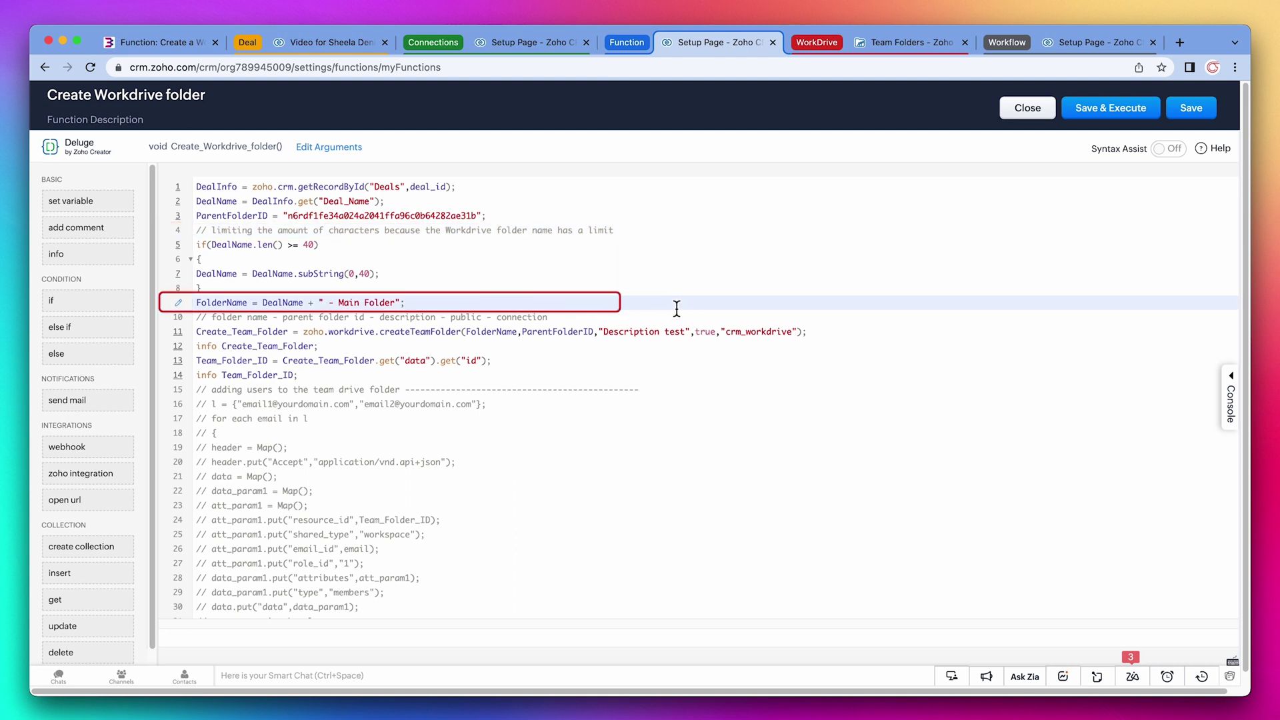
{"action": "left_click", "coordinate": [676, 321]}
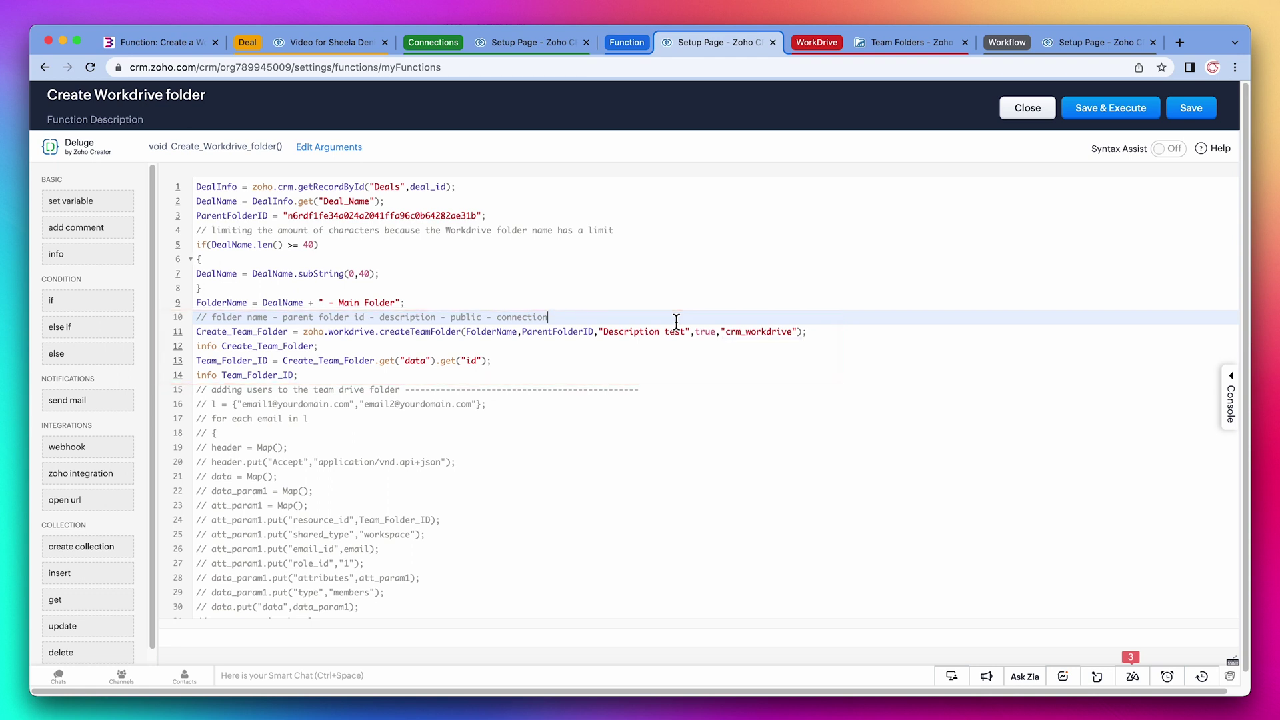
{"action": "left_click", "coordinate": [680, 395]}
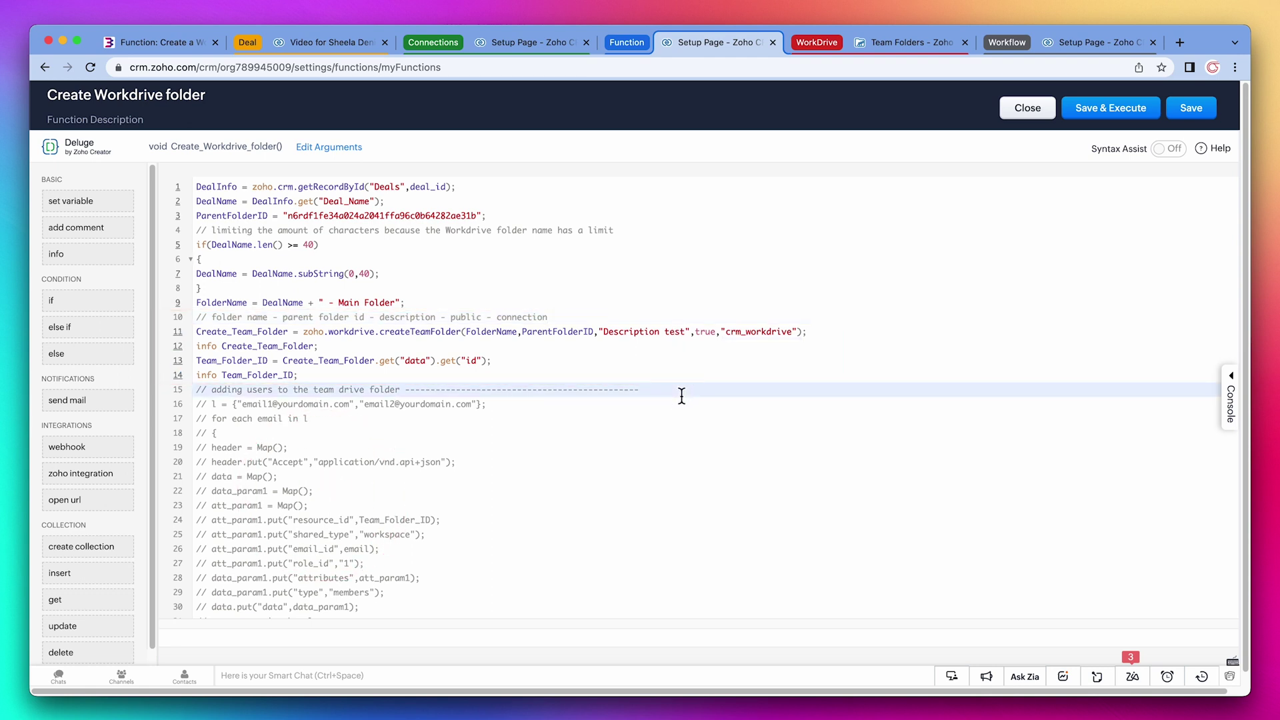
{"action": "scroll", "coordinate": [681, 396], "scroll_direction": "down", "scroll_amount": 2}
{"action": "scroll", "coordinate": [681, 396], "scroll_direction": "down", "scroll_amount": 4}
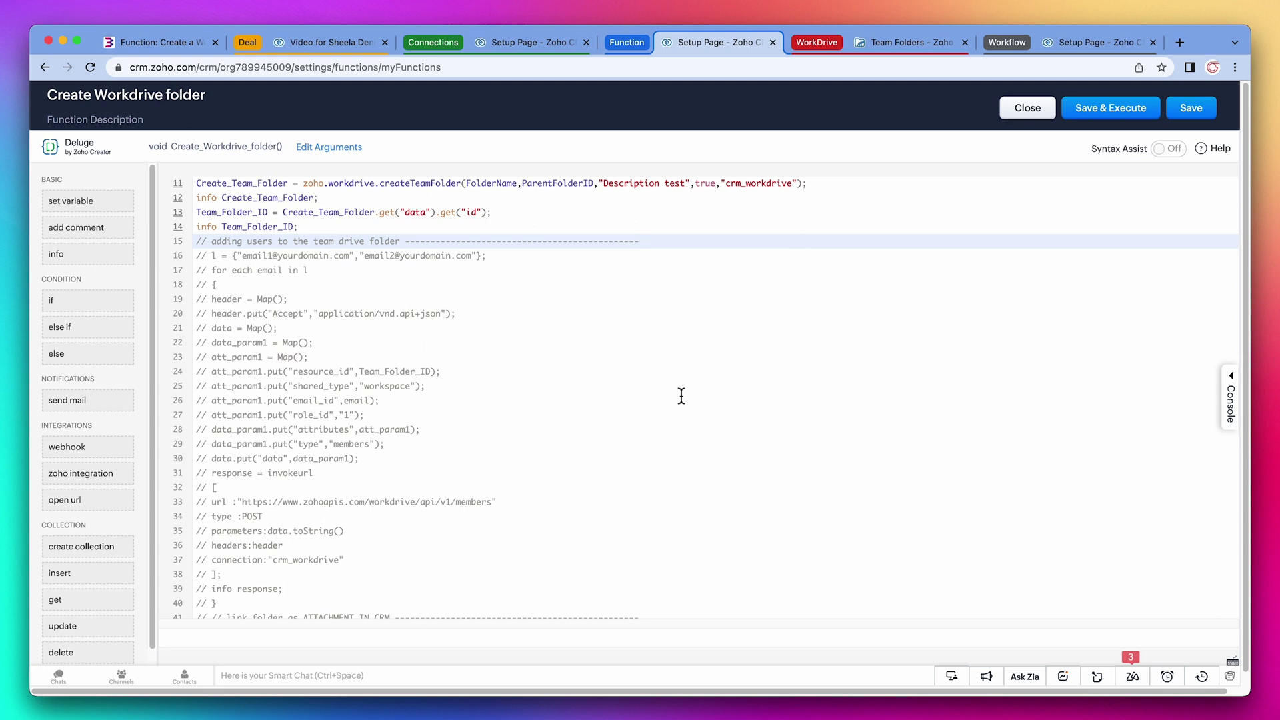
{"action": "scroll", "coordinate": [681, 396], "scroll_direction": "down", "scroll_amount": 8}
{"action": "left_click", "coordinate": [680, 390]}
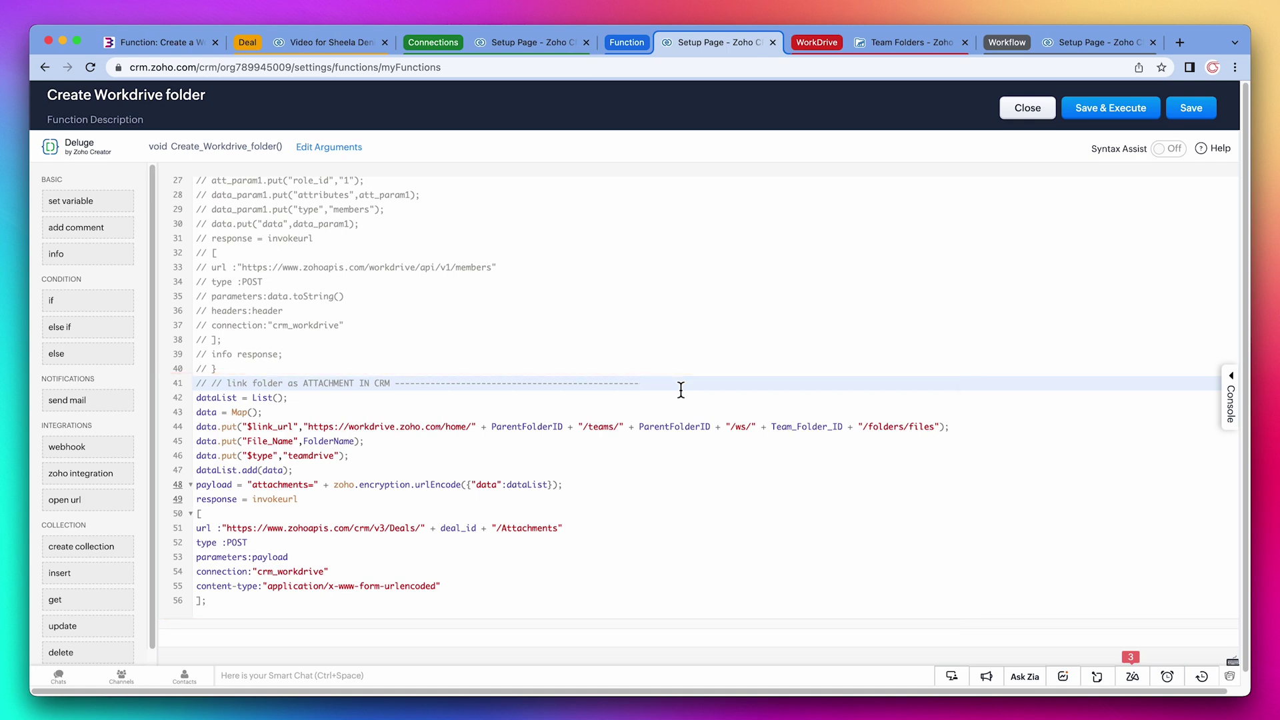
{"action": "scroll", "coordinate": [681, 390], "scroll_direction": "up", "scroll_amount": 13}
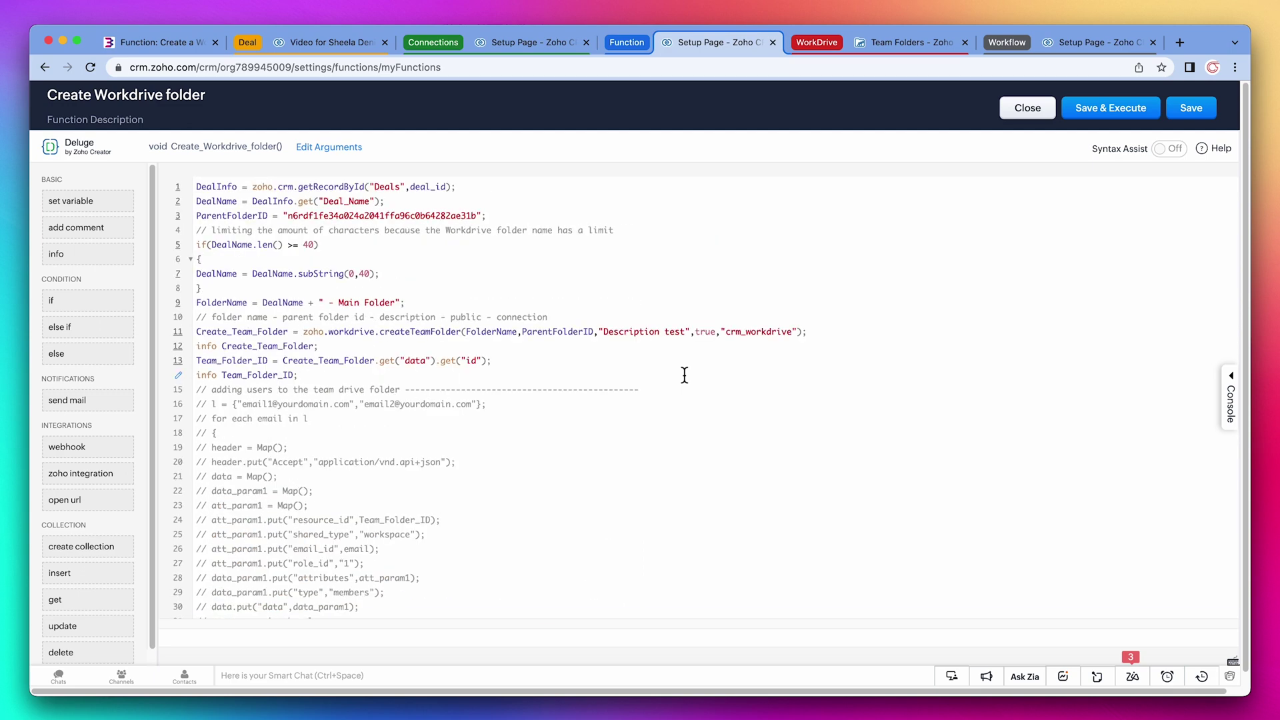
Step: Add a string argument named deal_id to Create_Workdrive_folder and save the function
{"action": "left_click", "coordinate": [356, 151]}
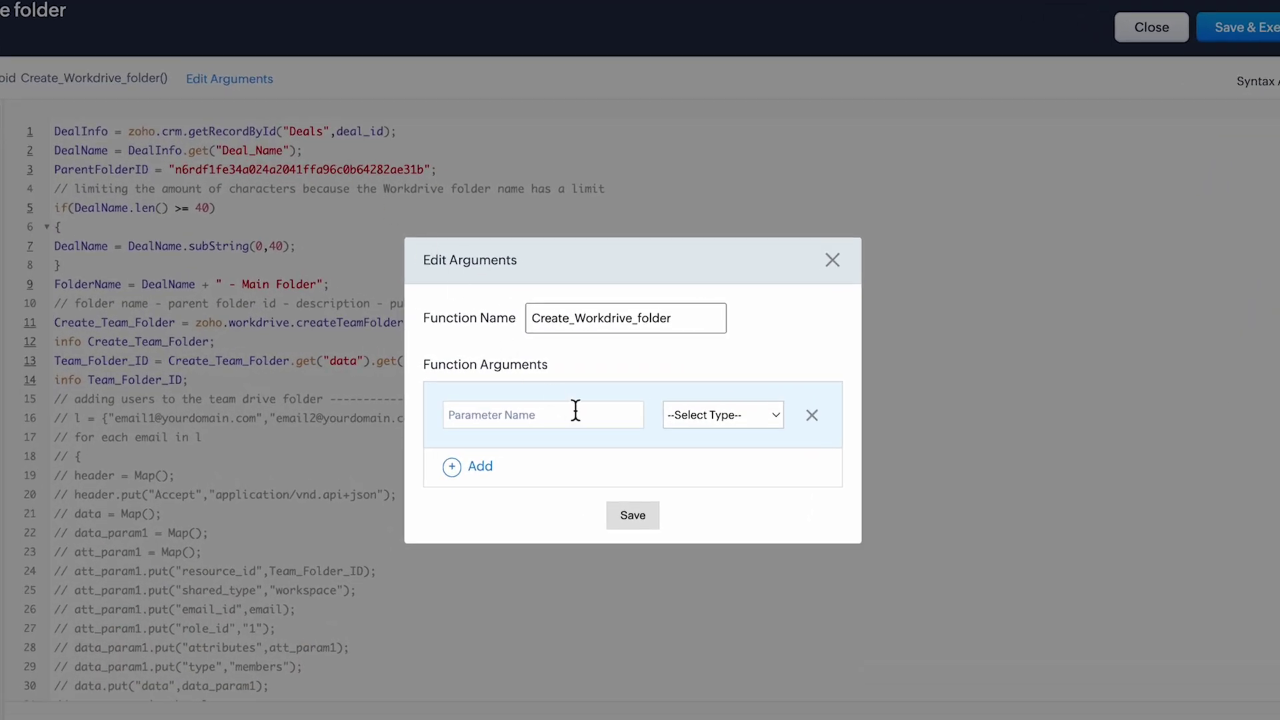
{"action": "left_click", "coordinate": [595, 400]}
{"action": "type", "text": "deal_id"}
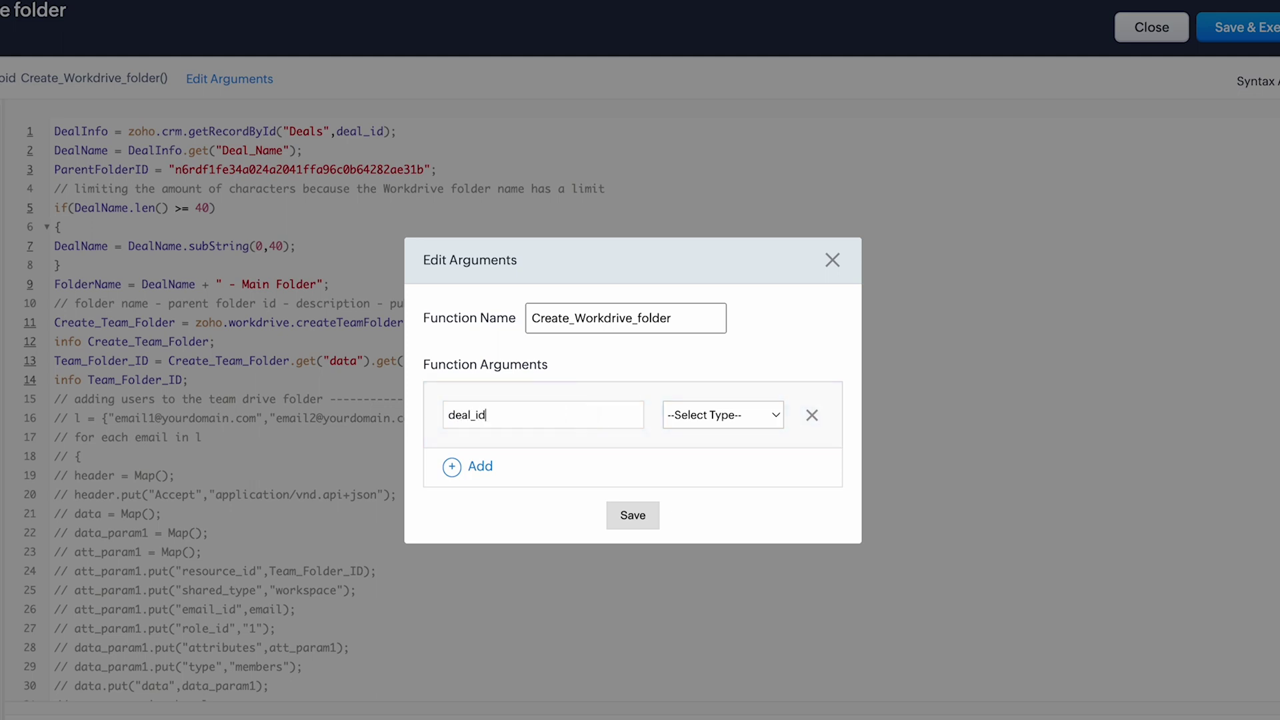
{"action": "left_click", "coordinate": [703, 419]}
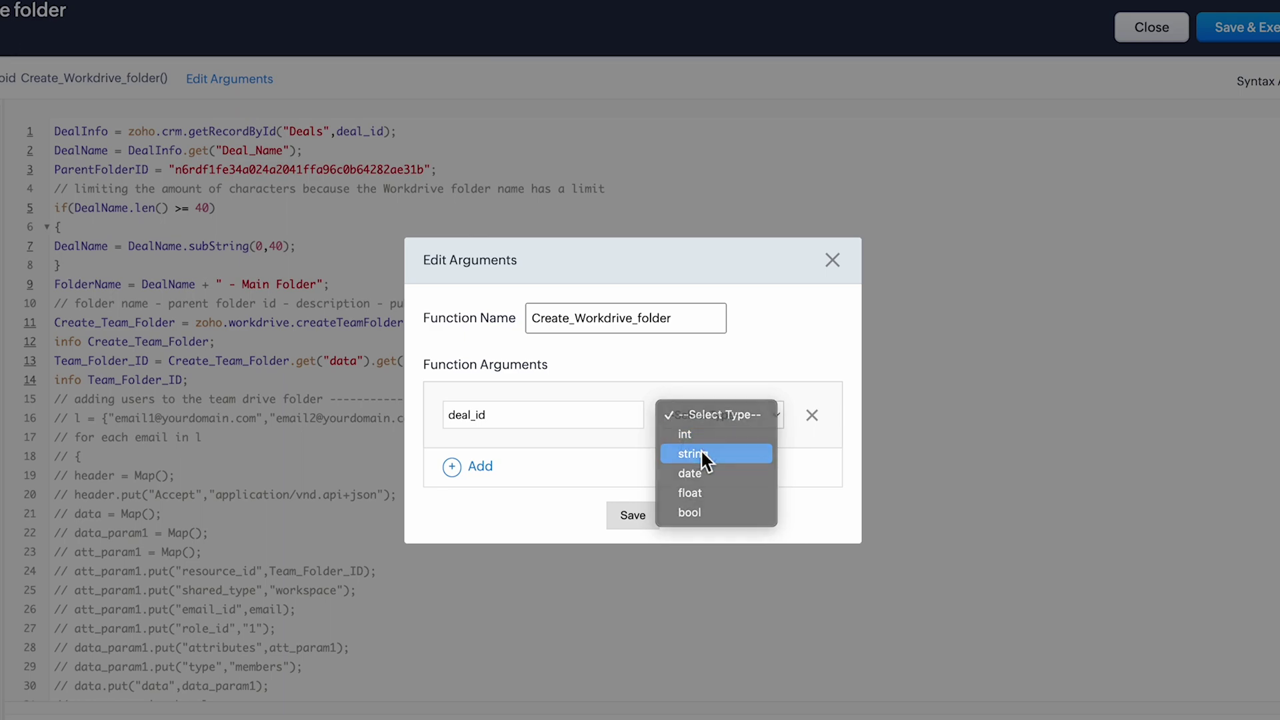
{"action": "left_click", "coordinate": [701, 450]}
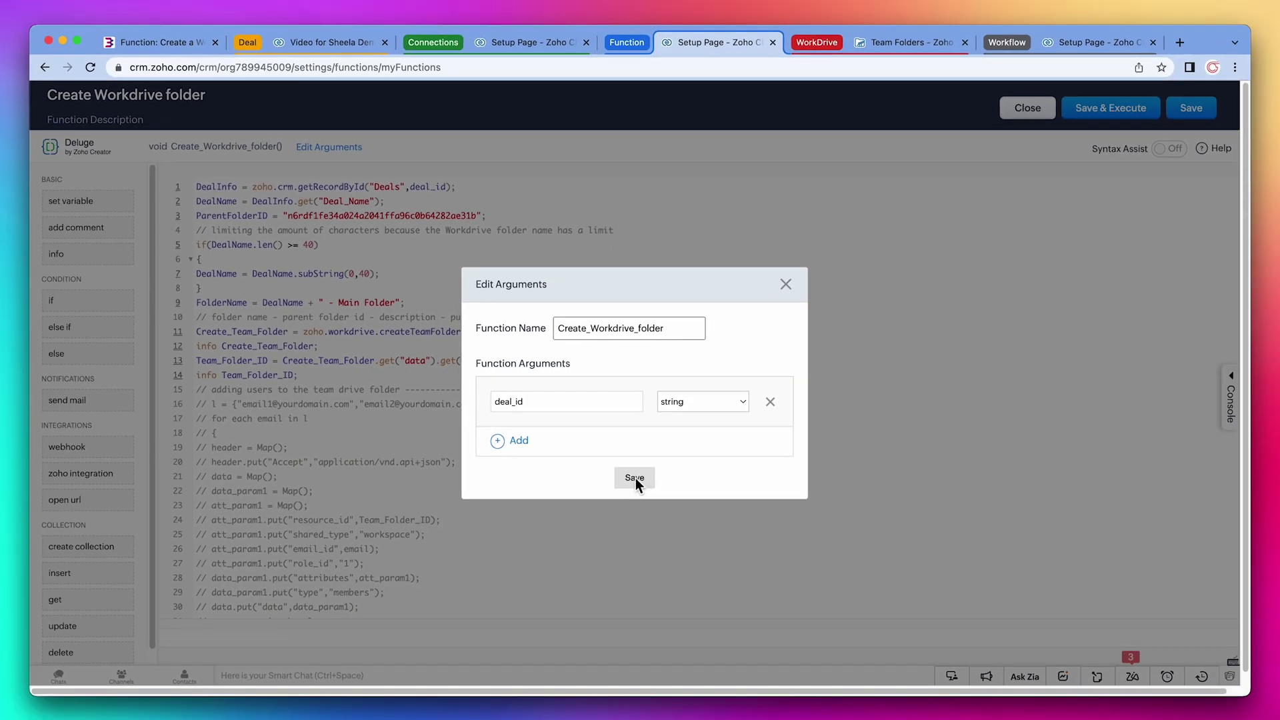
{"action": "left_click", "coordinate": [632, 514]}
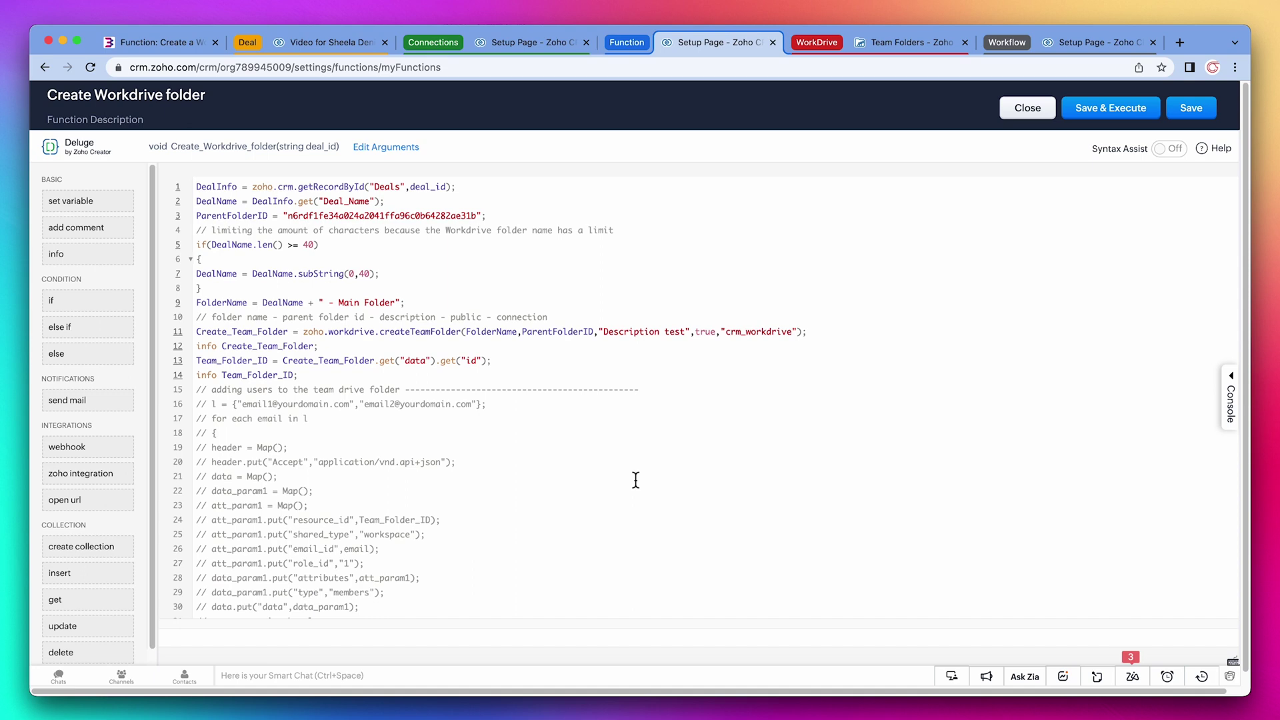
{"action": "left_click", "coordinate": [1191, 109]}
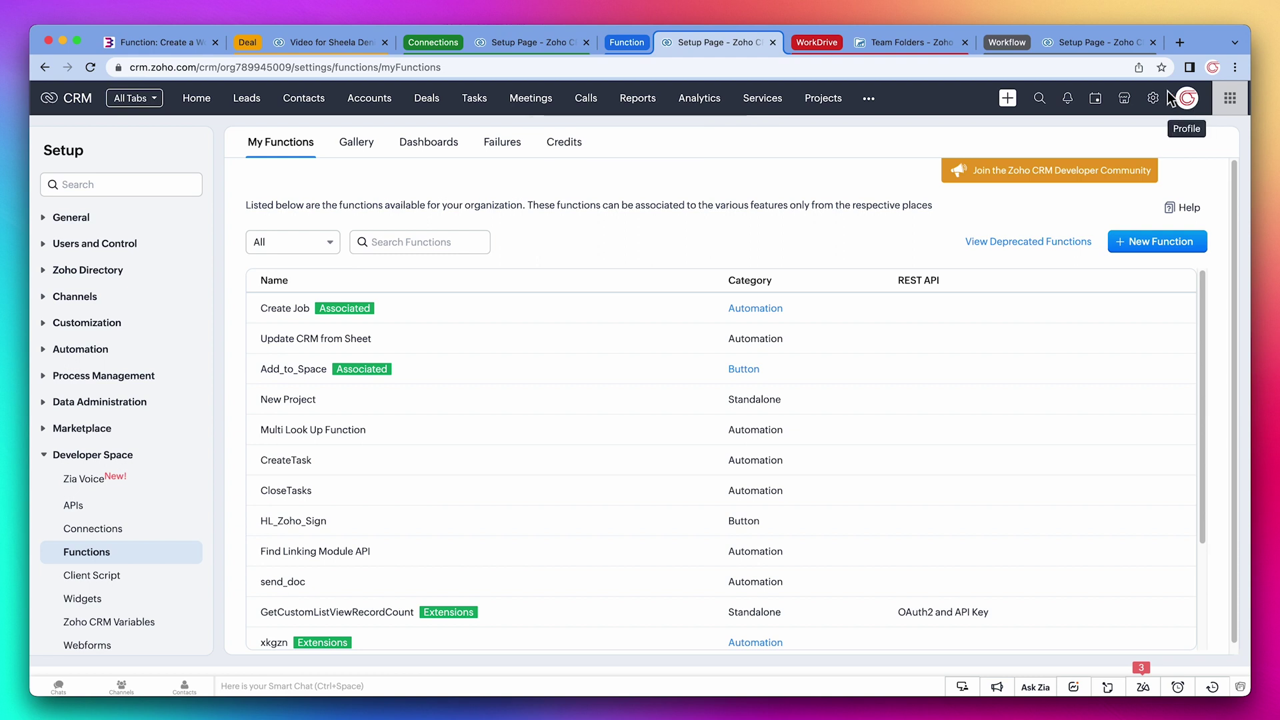
Step: Start a new Deals workflow rule named 'Create Workdrive folder'
{"action": "left_click", "coordinate": [1093, 44]}
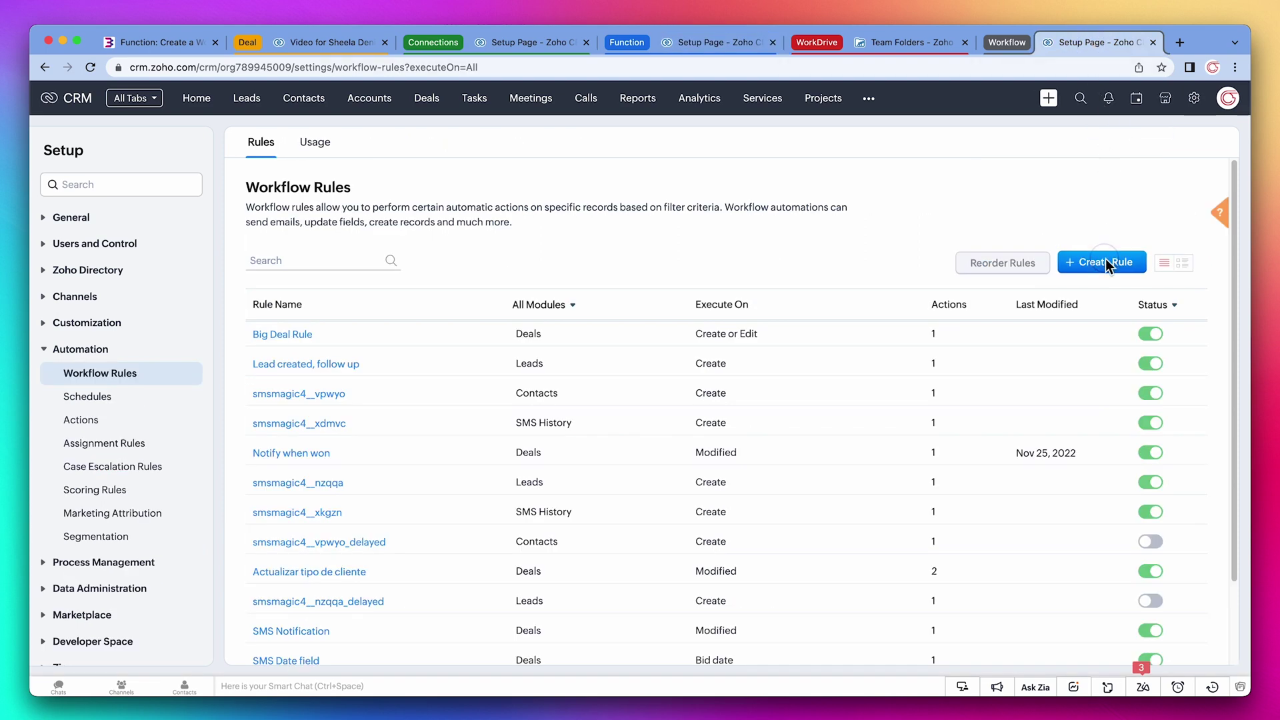
{"action": "left_click", "coordinate": [1136, 263]}
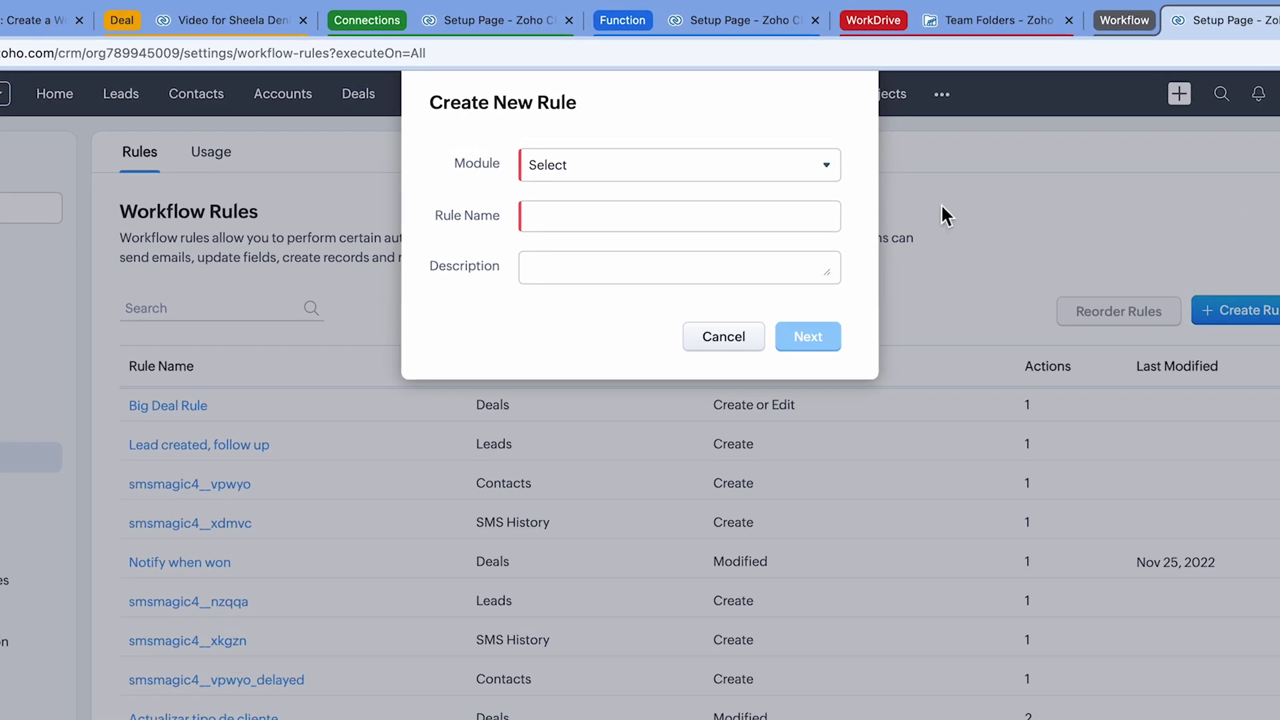
{"action": "left_click", "coordinate": [777, 168]}
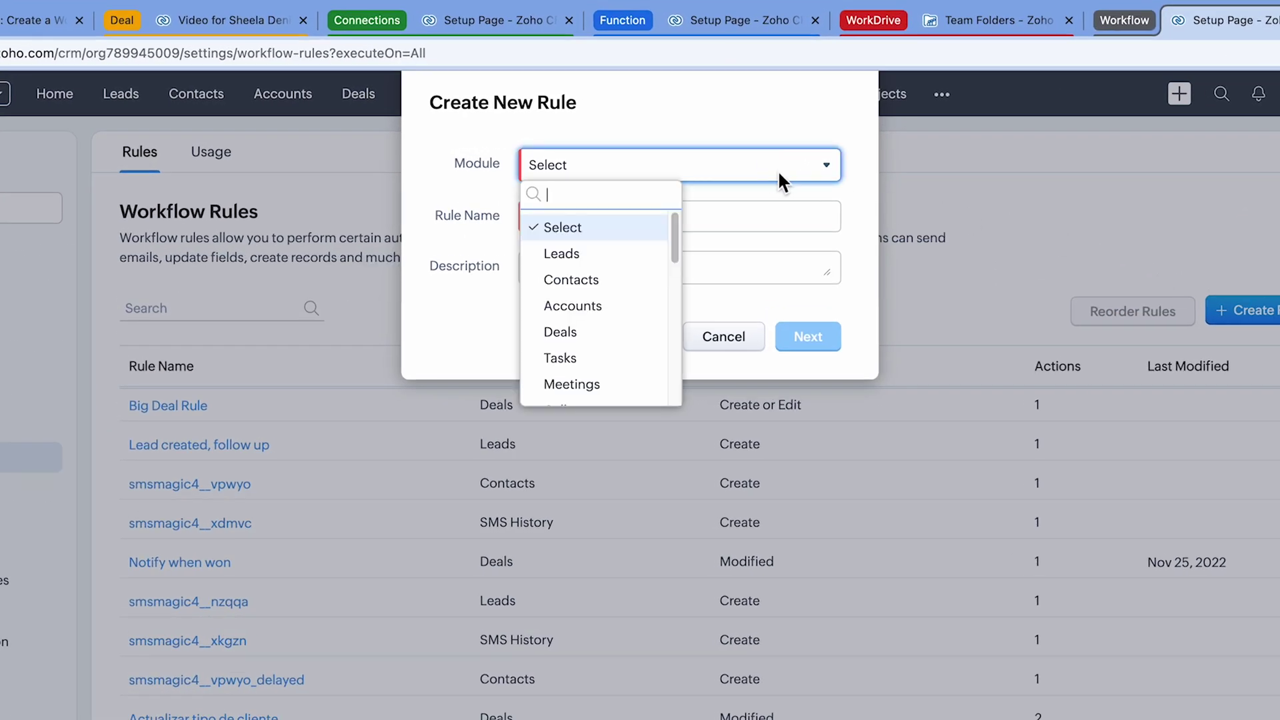
{"action": "left_click", "coordinate": [631, 331]}
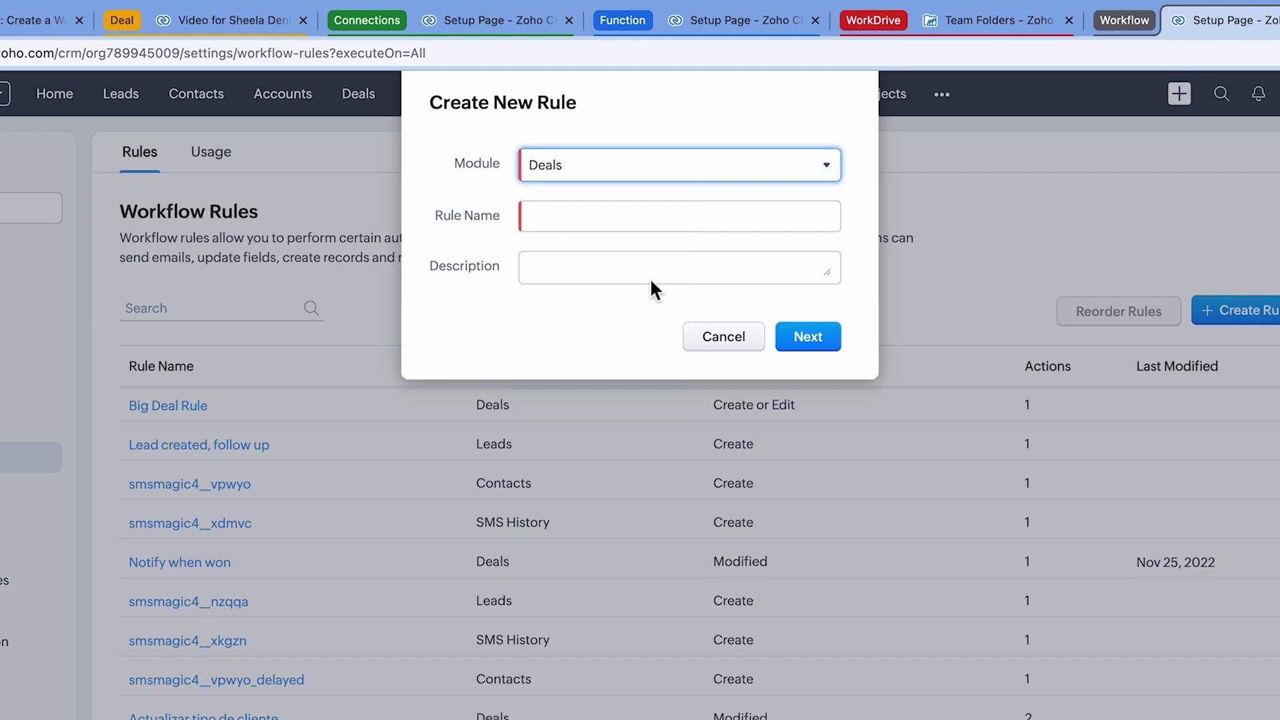
{"action": "left_click", "coordinate": [672, 220]}
{"action": "type", "text": "Create Workdrive folder"}
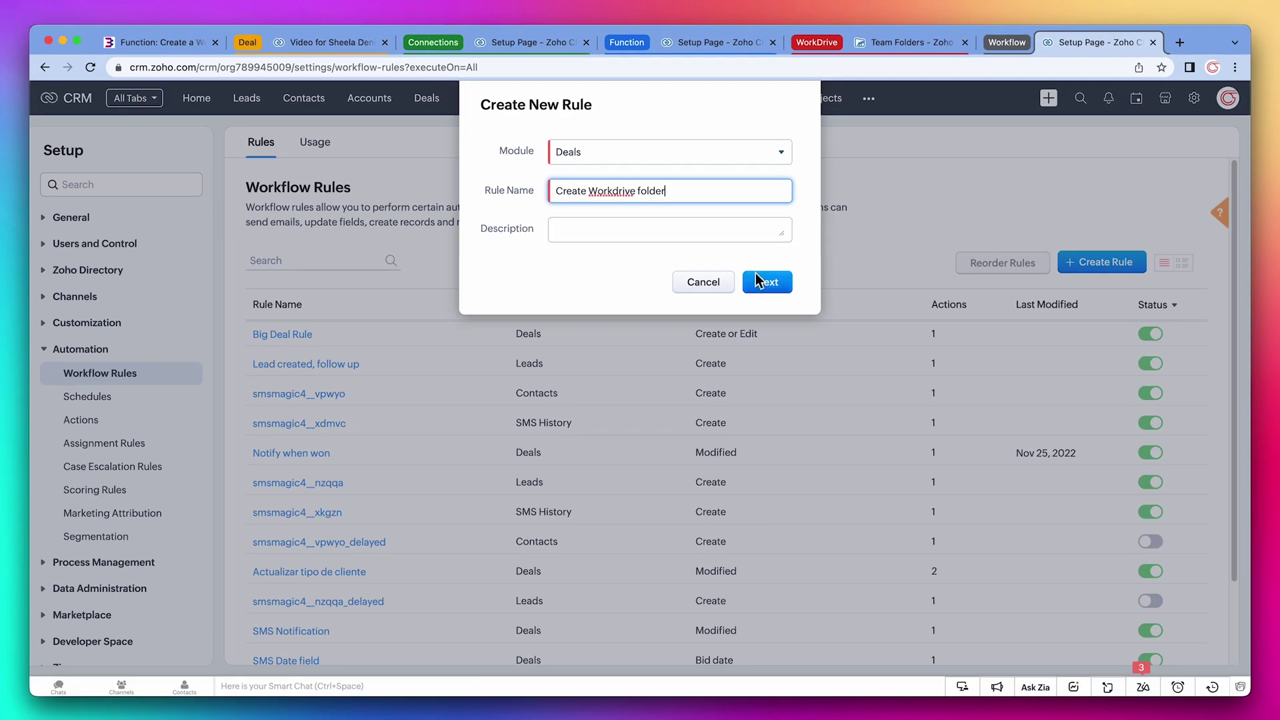
{"action": "left_click", "coordinate": [791, 324]}
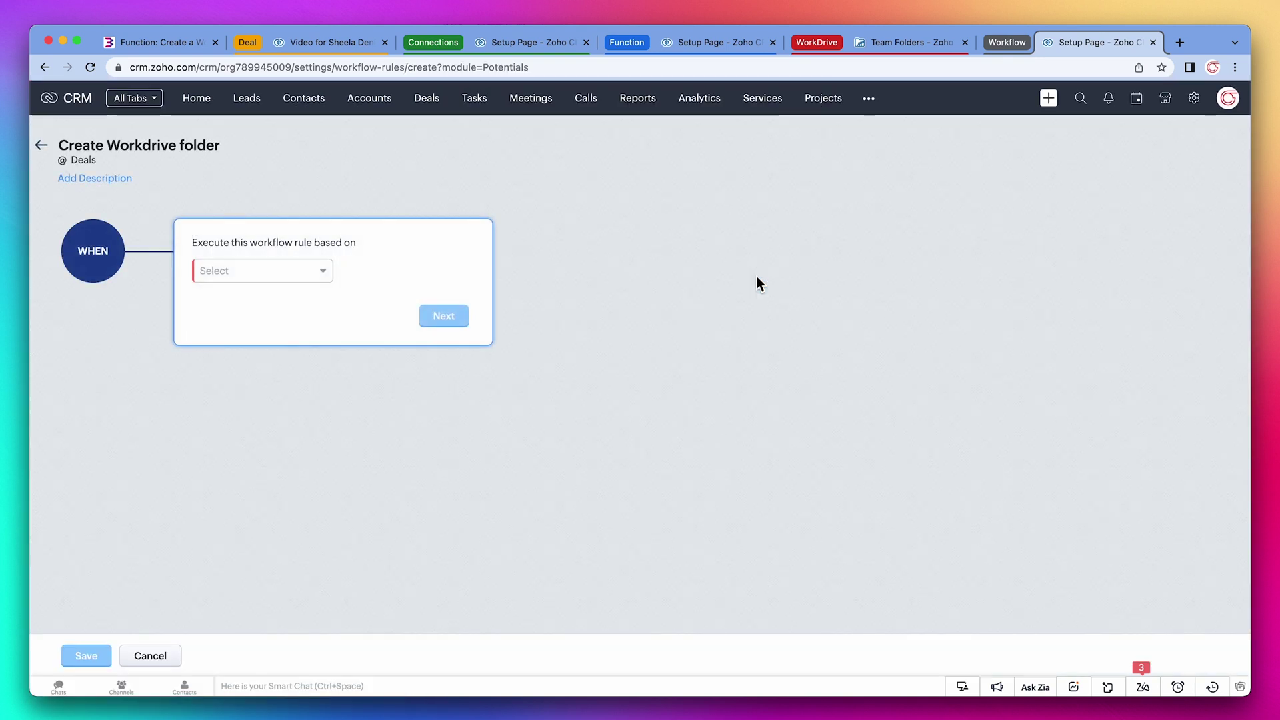
Step: Trigger the rule on the Edit record action when specific fields are modified
{"action": "left_click", "coordinate": [319, 275]}
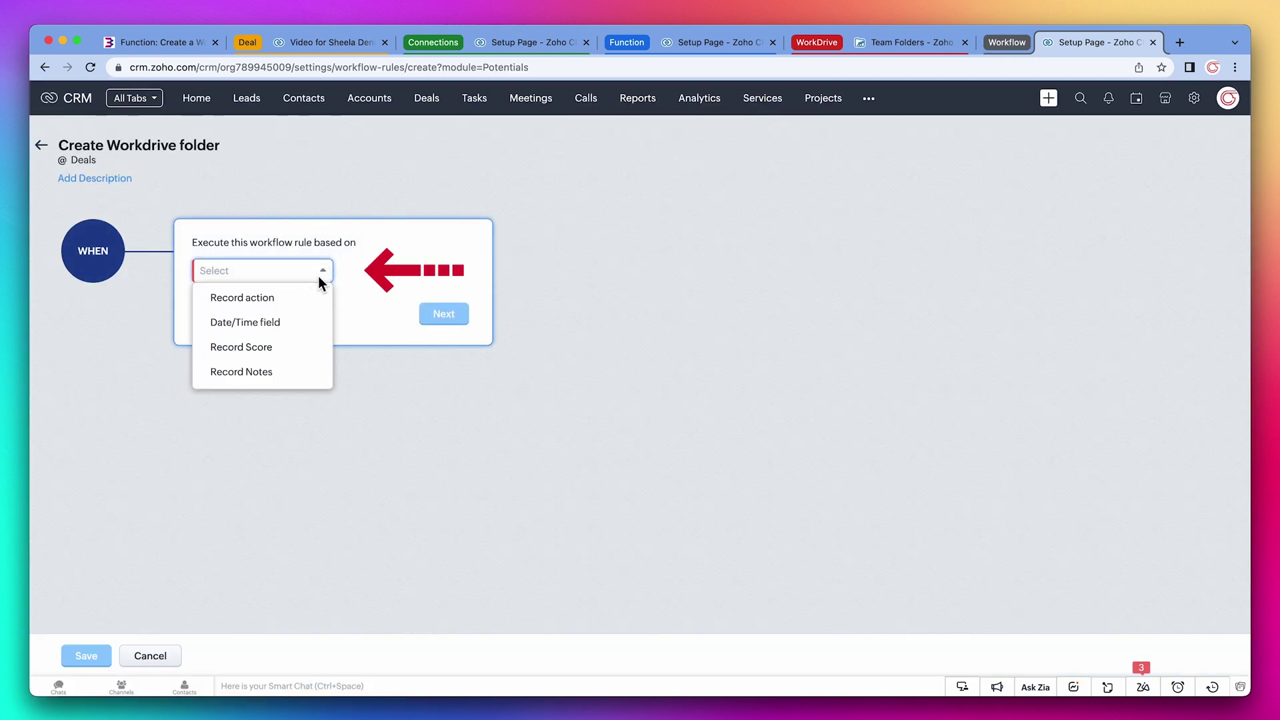
{"action": "left_click", "coordinate": [306, 290]}
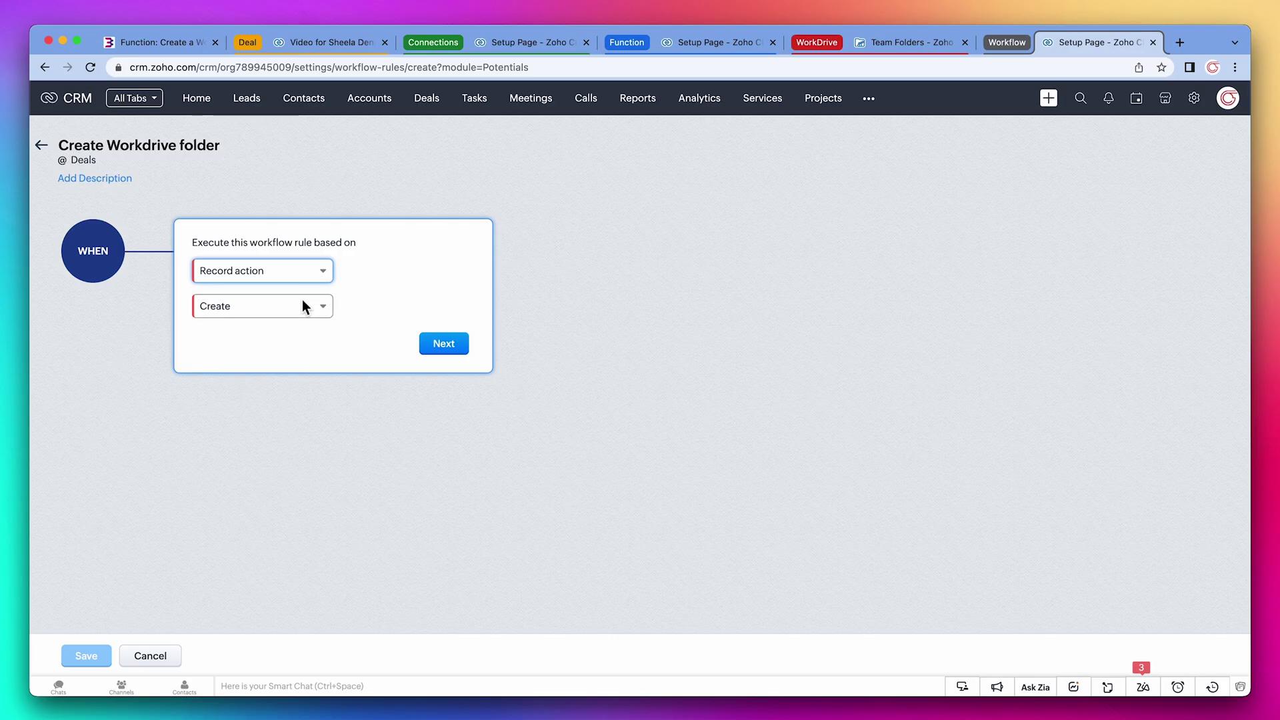
{"action": "left_click", "coordinate": [301, 300]}
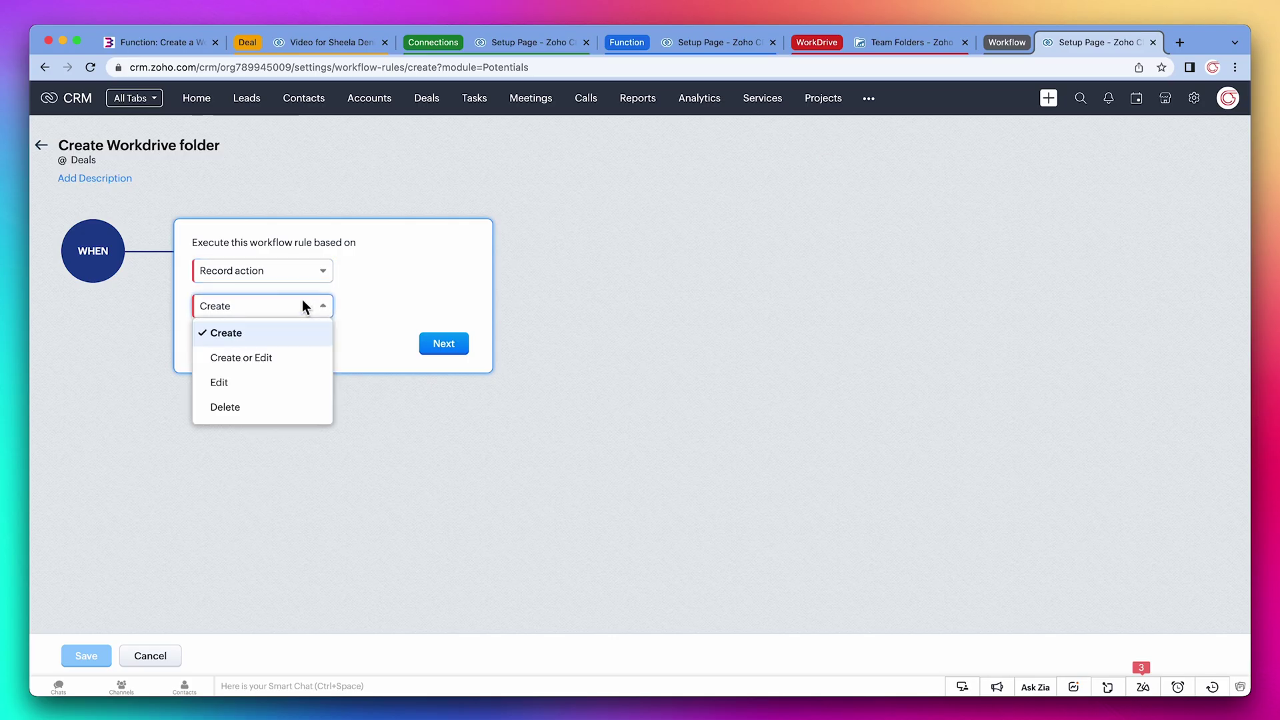
{"action": "left_click", "coordinate": [283, 377]}
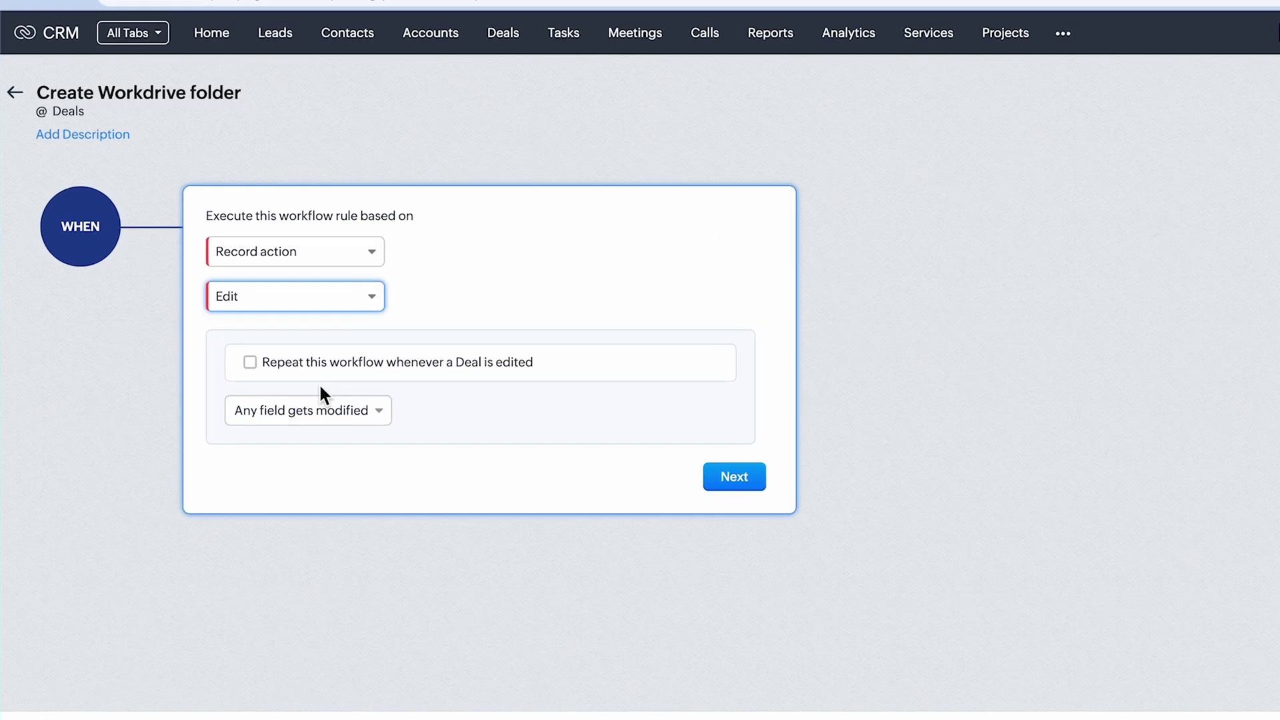
{"action": "left_click", "coordinate": [330, 404]}
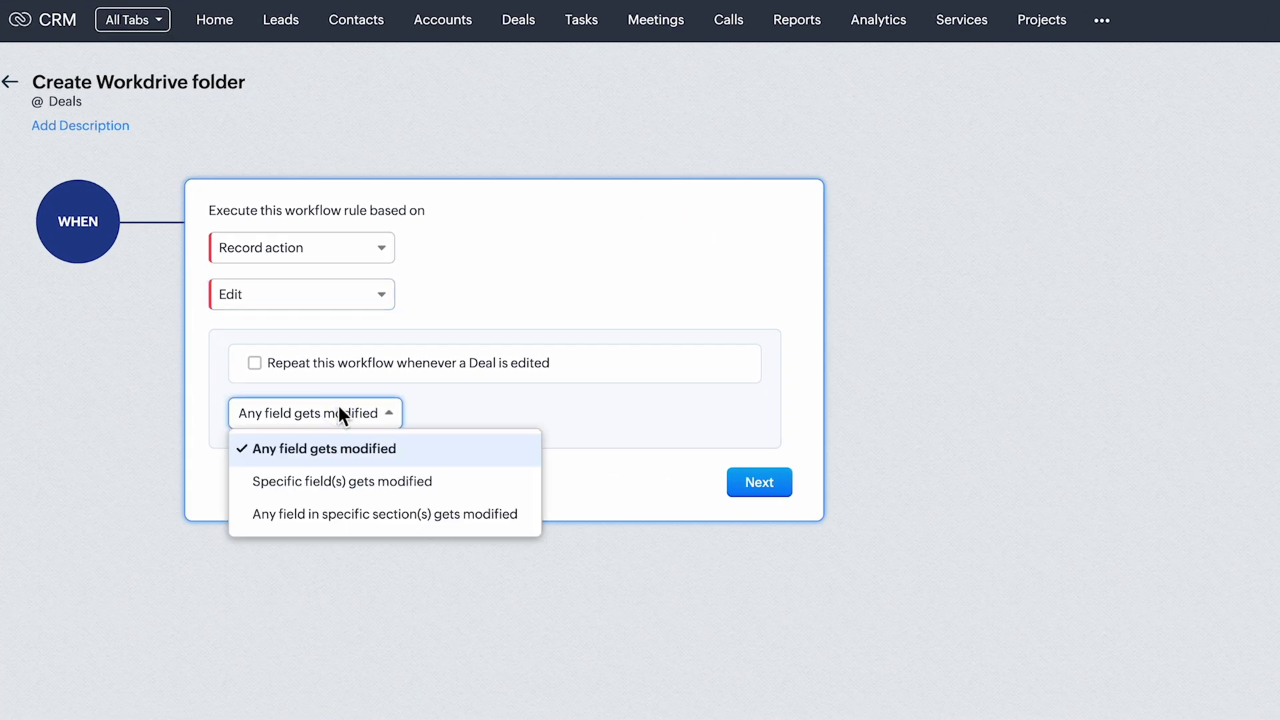
{"action": "left_click", "coordinate": [353, 480]}
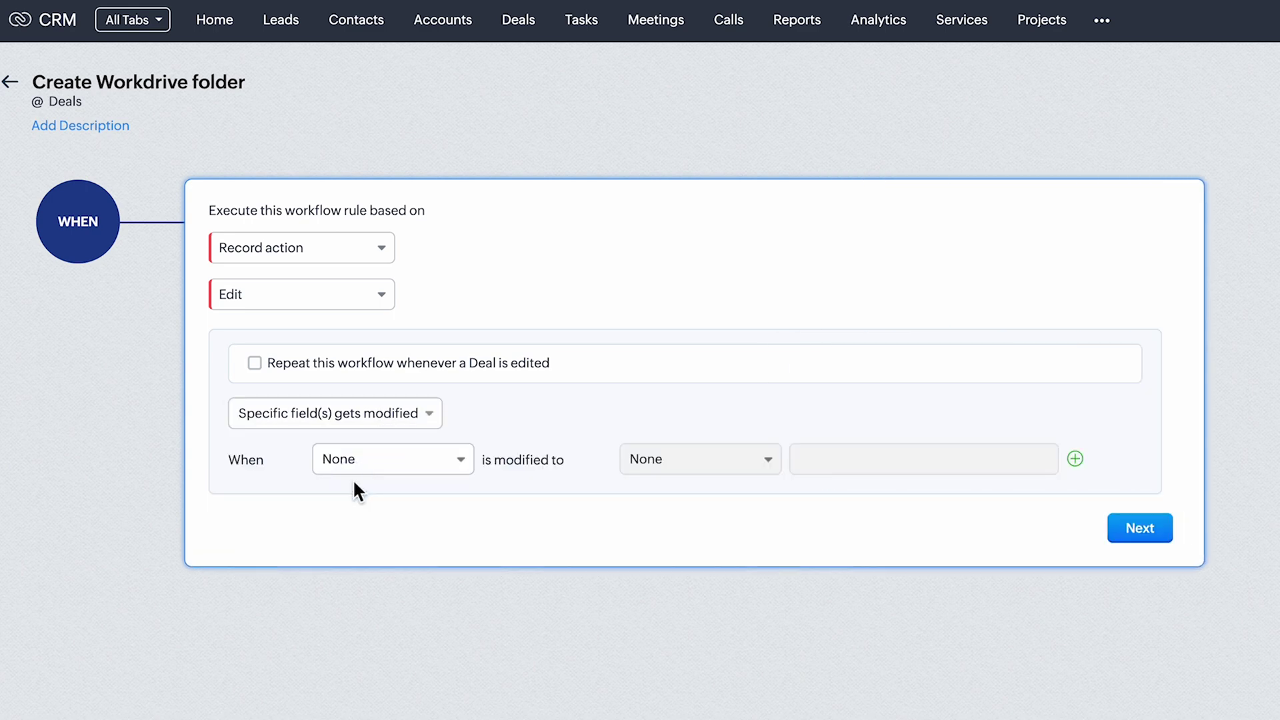
Step: Watch the Stage field and fire only when it becomes Closed Won
{"action": "left_click", "coordinate": [405, 458]}
{"action": "type", "text": "sta"}
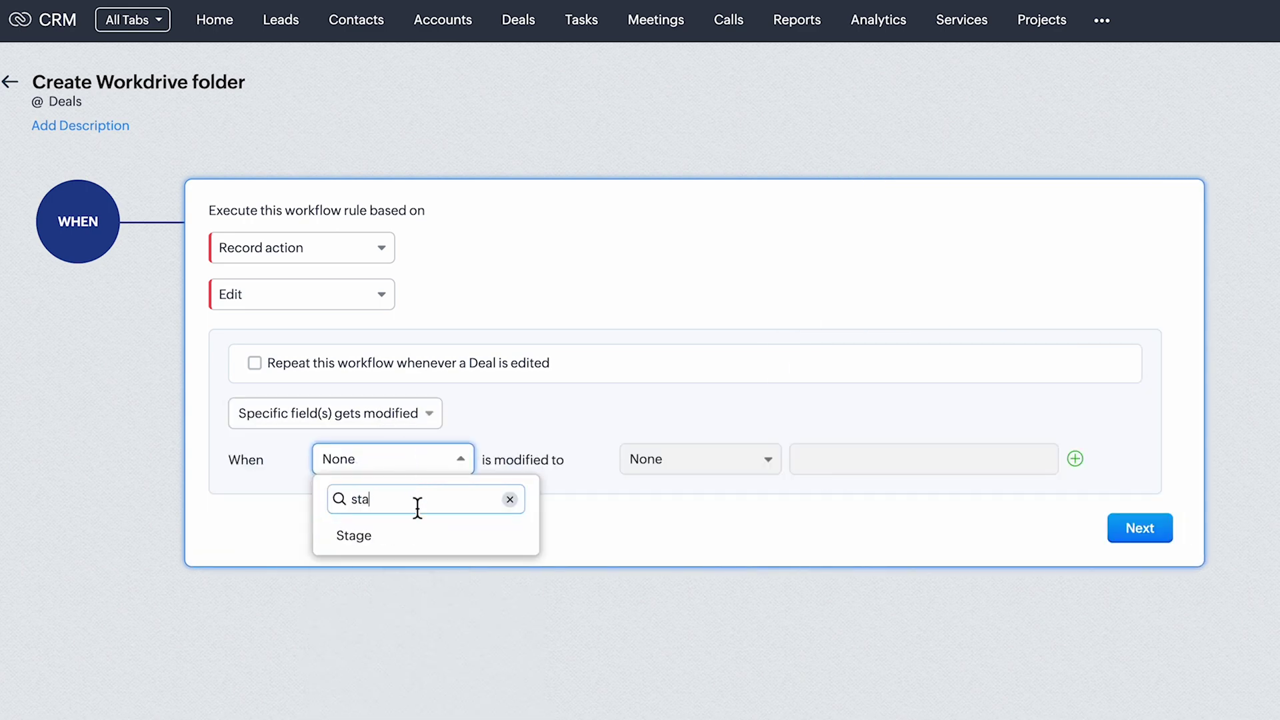
{"action": "left_click", "coordinate": [422, 534]}
{"action": "left_click", "coordinate": [710, 466]}
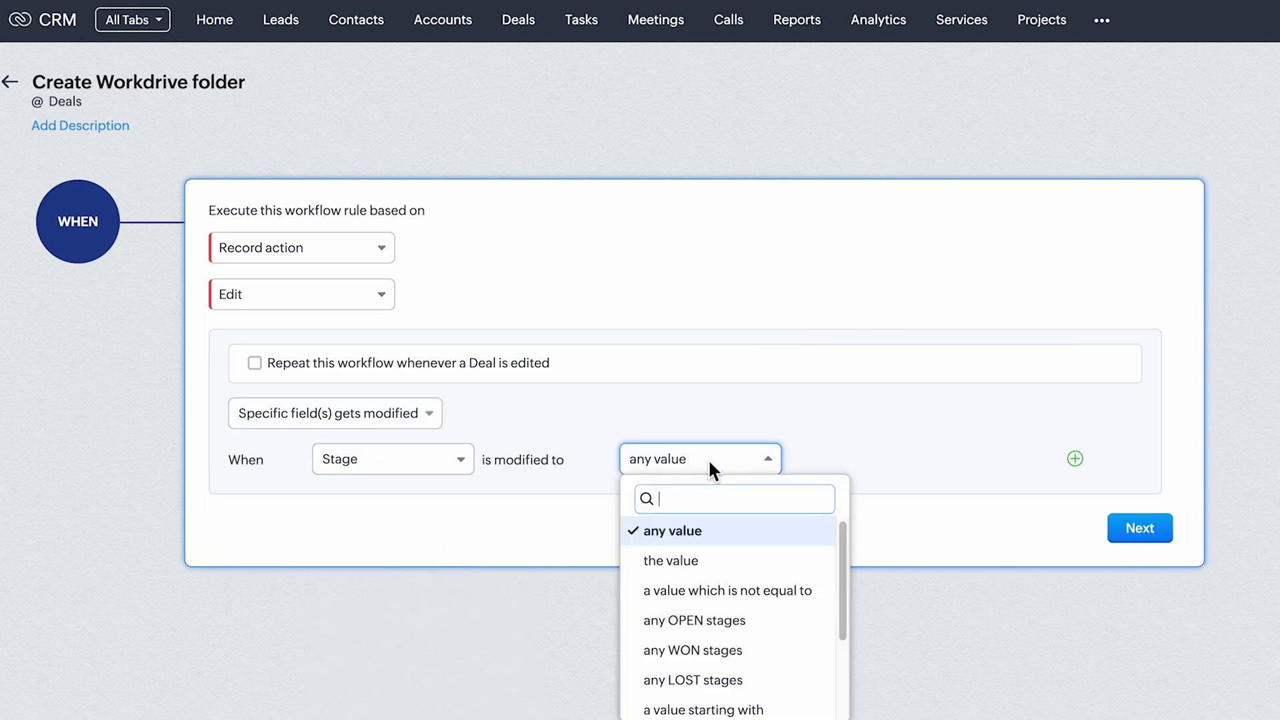
{"action": "left_click", "coordinate": [712, 562]}
{"action": "left_click", "coordinate": [912, 460]}
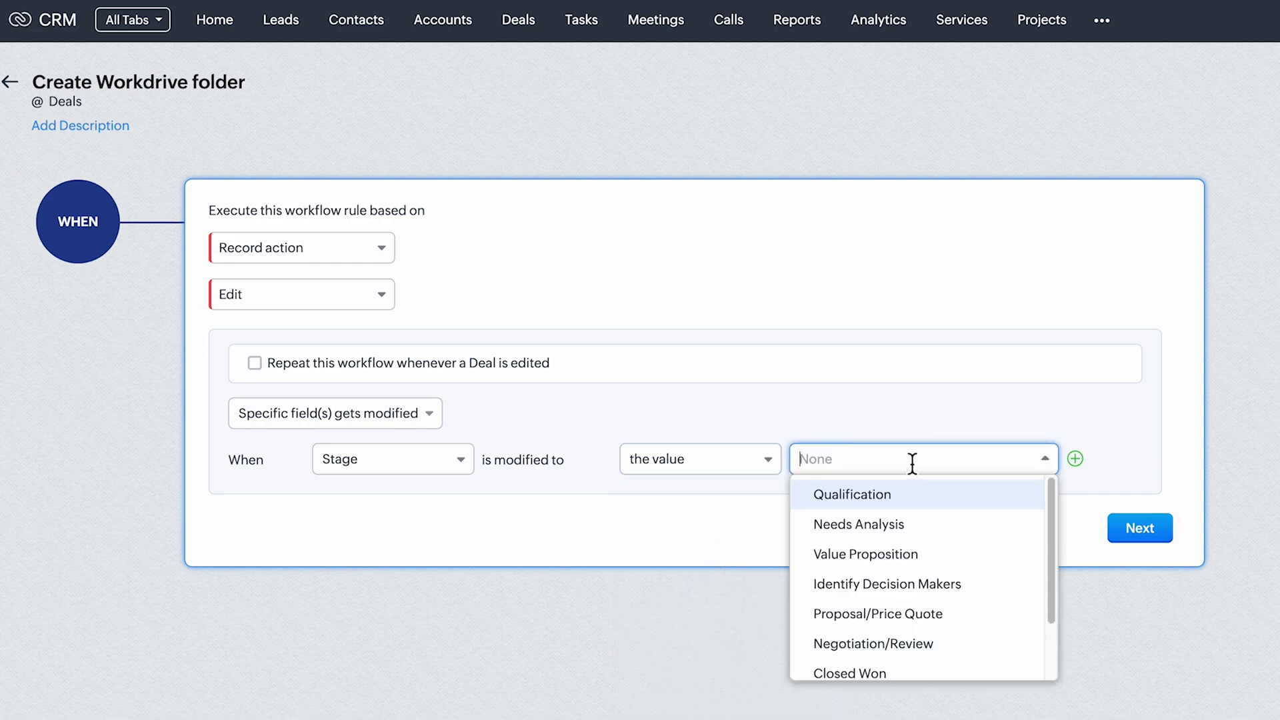
{"action": "left_click", "coordinate": [902, 676]}
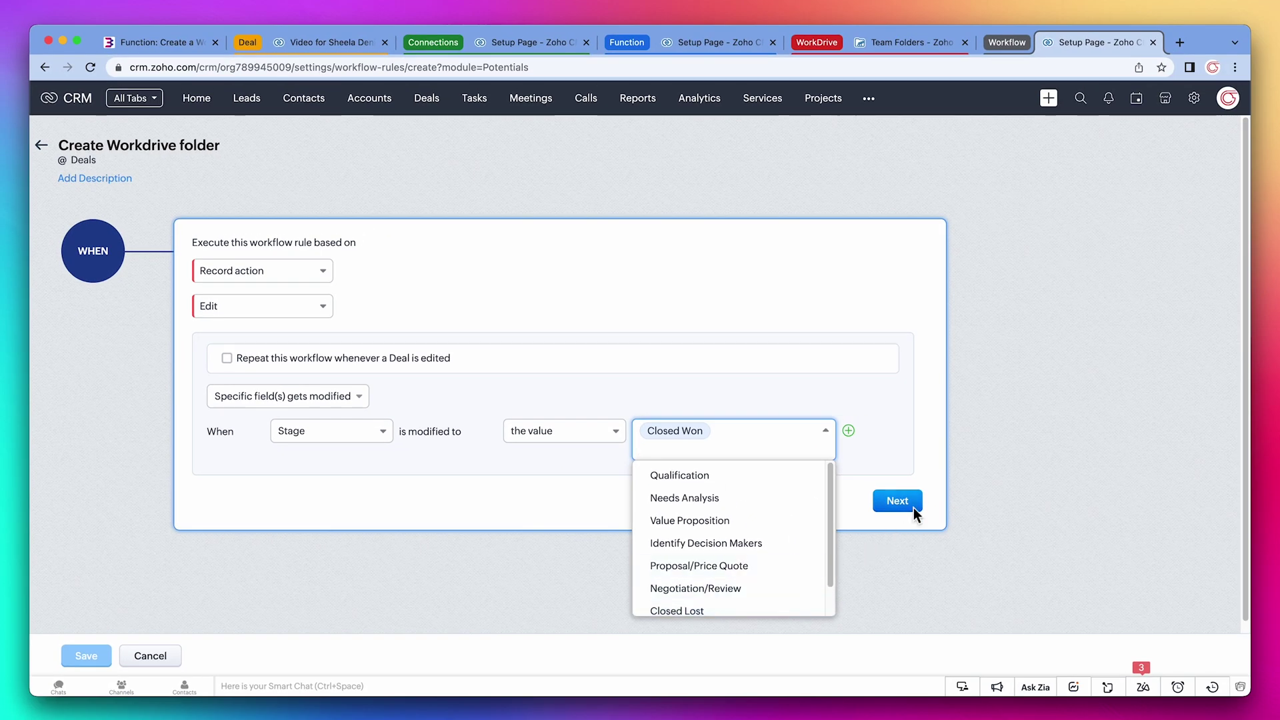
Step: Apply the rule to all deals and add the existing Create Workdrive folder function as an instant action
{"action": "left_click", "coordinate": [897, 501]}
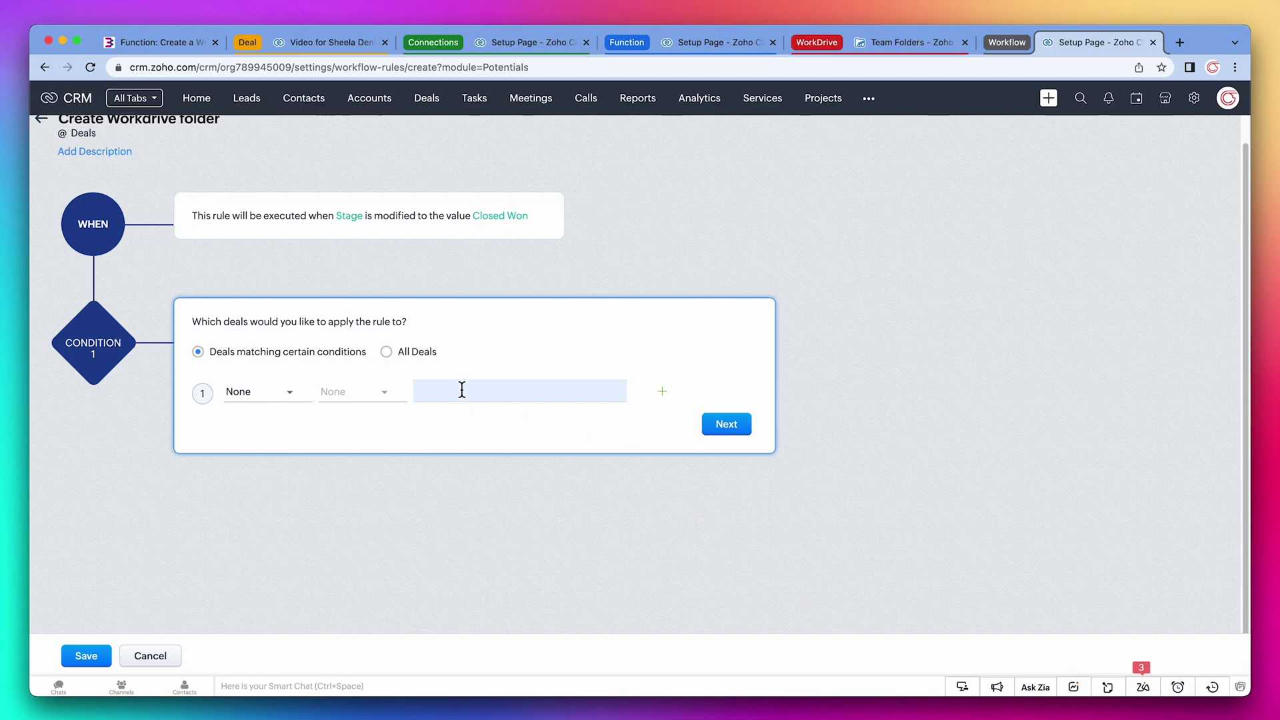
{"action": "left_click", "coordinate": [425, 359]}
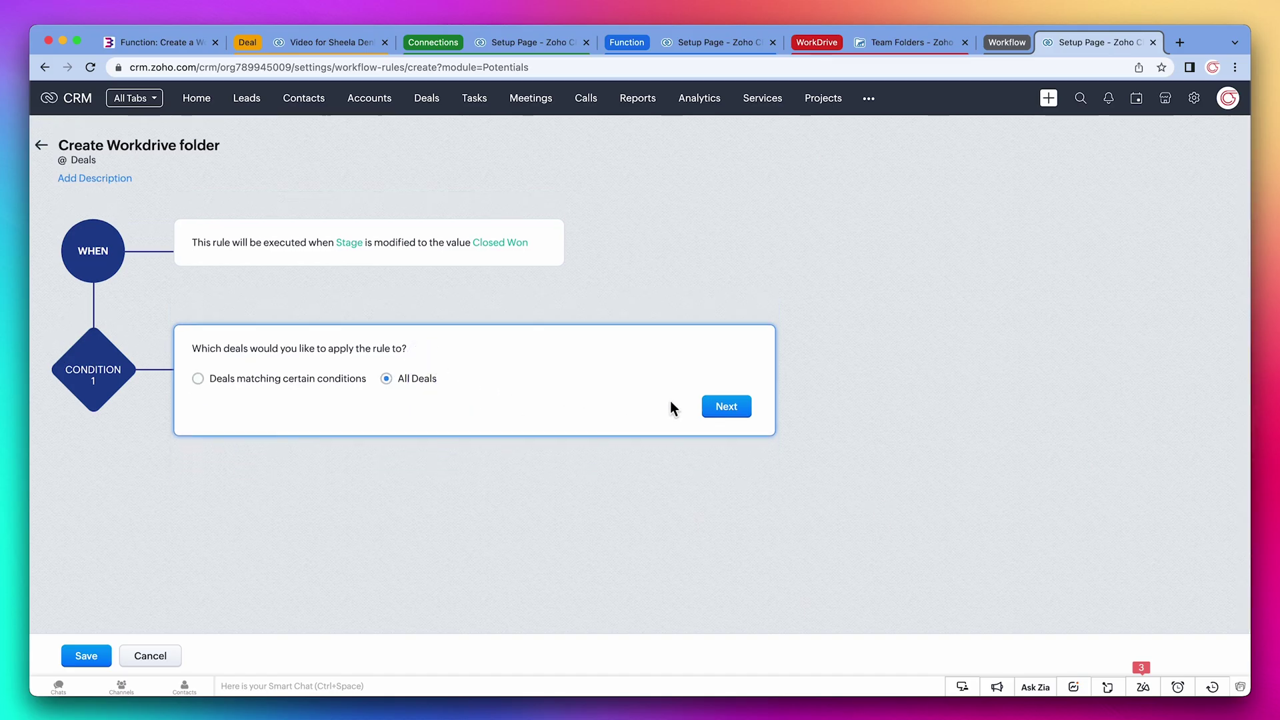
{"action": "left_click", "coordinate": [713, 406]}
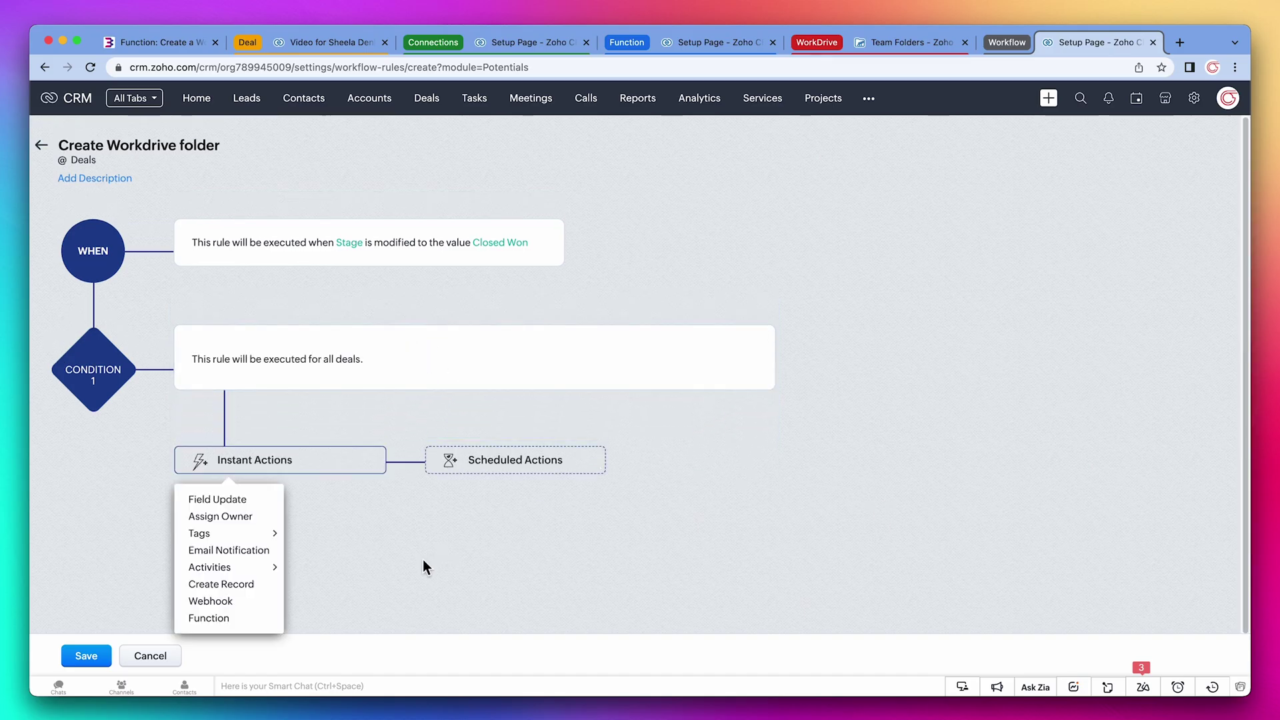
{"action": "left_click", "coordinate": [254, 620]}
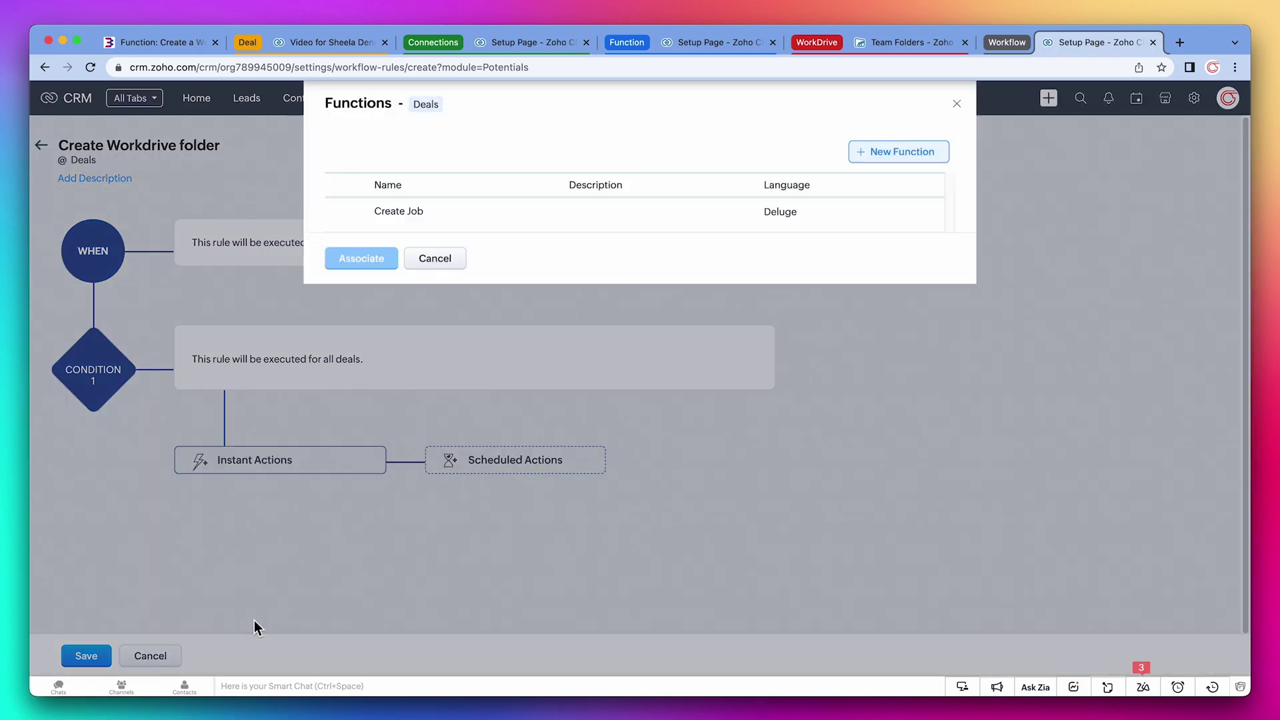
{"action": "left_click", "coordinate": [876, 156]}
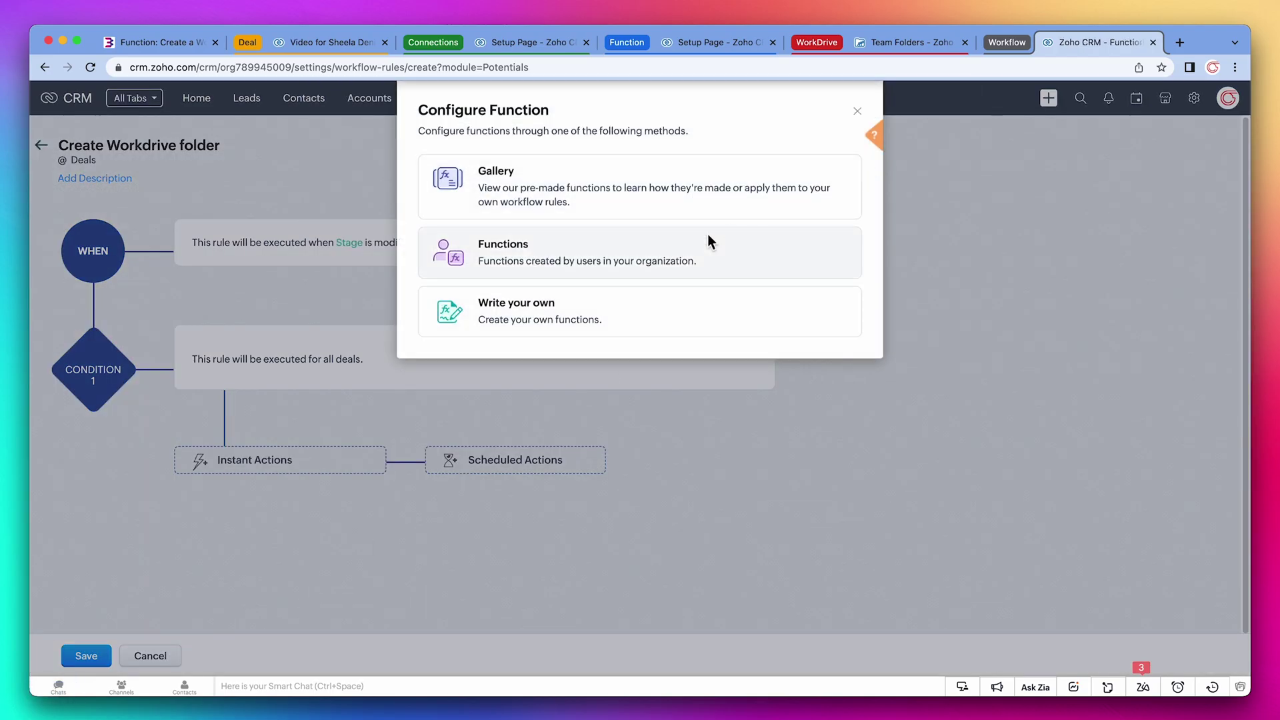
{"action": "left_click", "coordinate": [675, 246]}
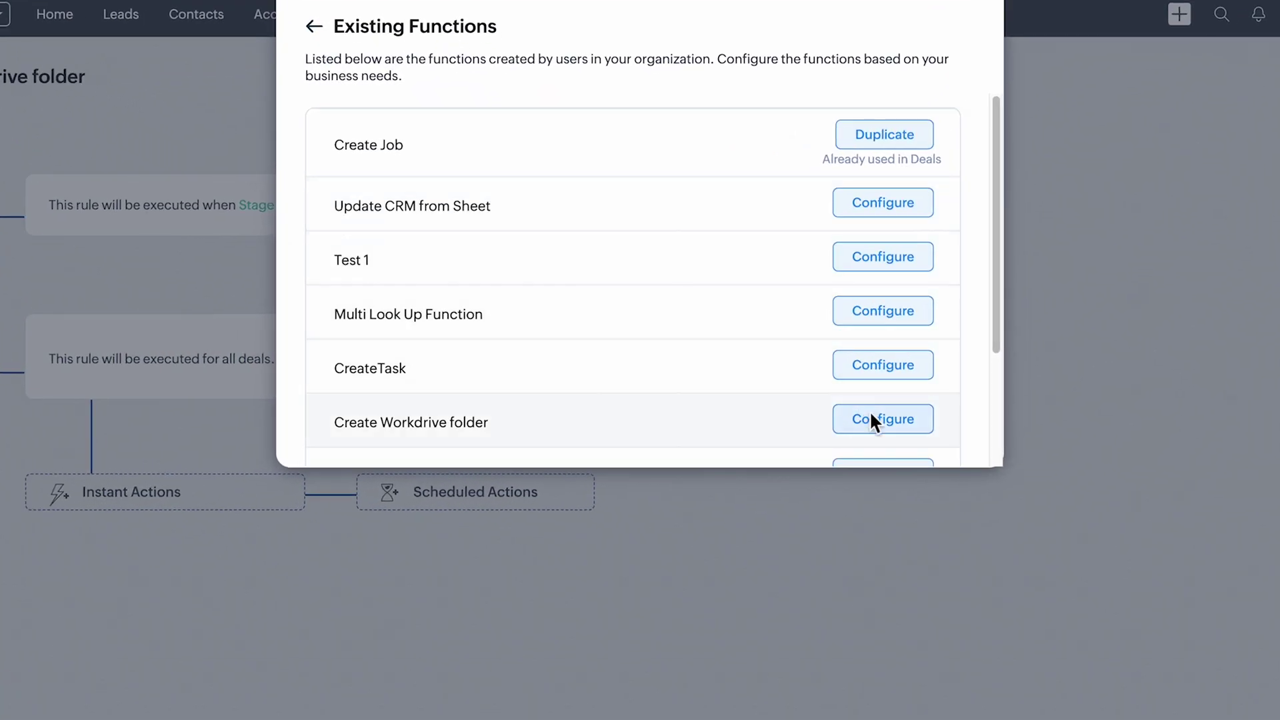
{"action": "left_click", "coordinate": [870, 419]}
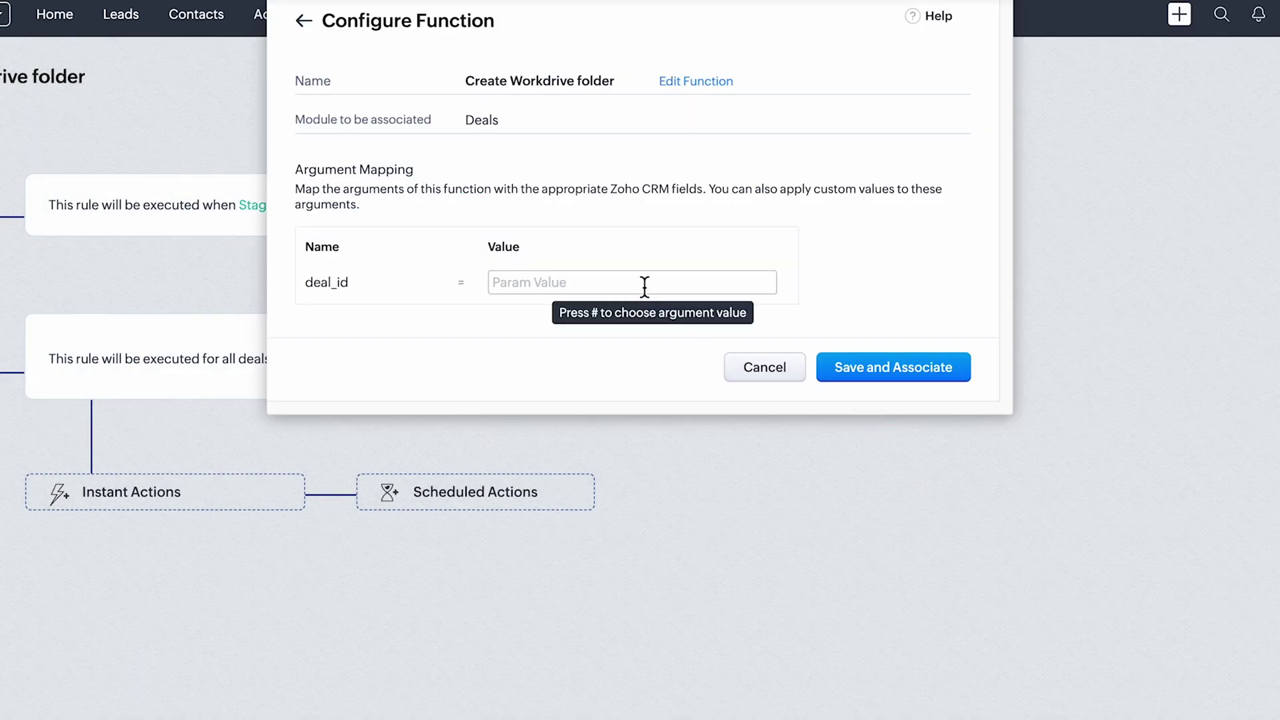
Step: Map the deal_id argument to the Deals Deal Id merge field, associate the function, and save the rule
{"action": "left_click", "coordinate": [645, 286]}
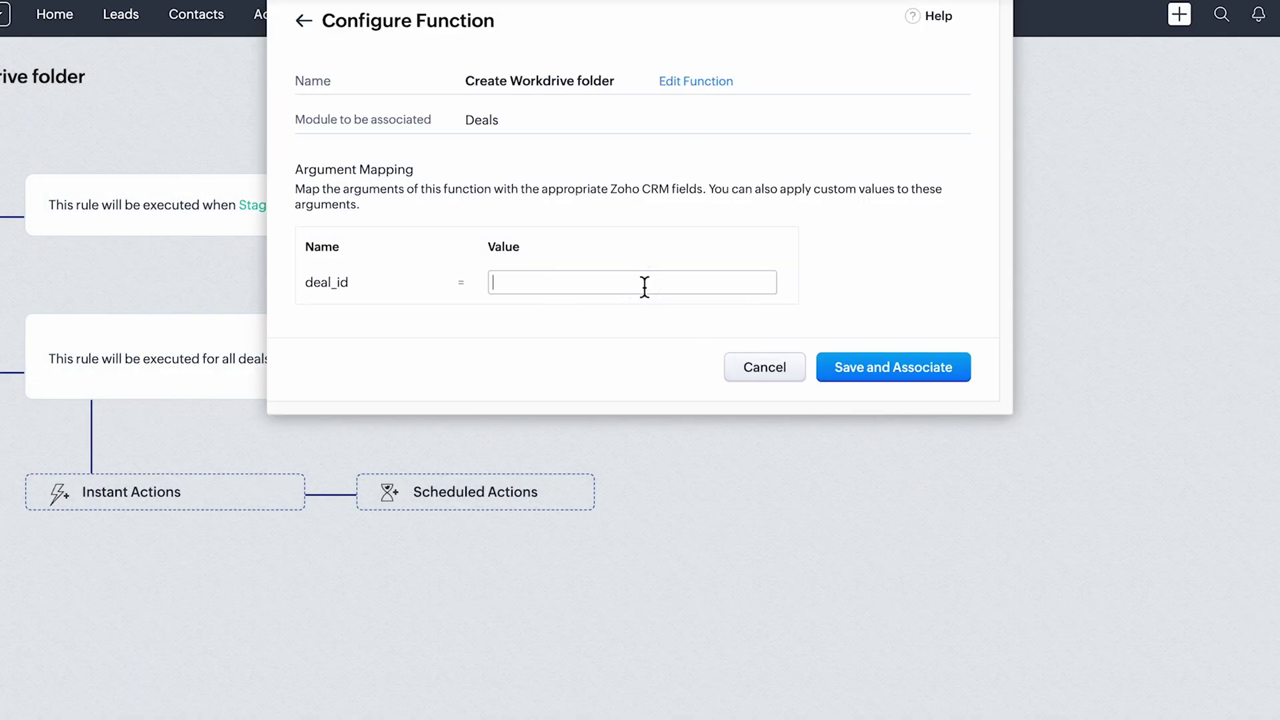
{"action": "type", "text": "#"}
{"action": "left_click", "coordinate": [577, 378]}
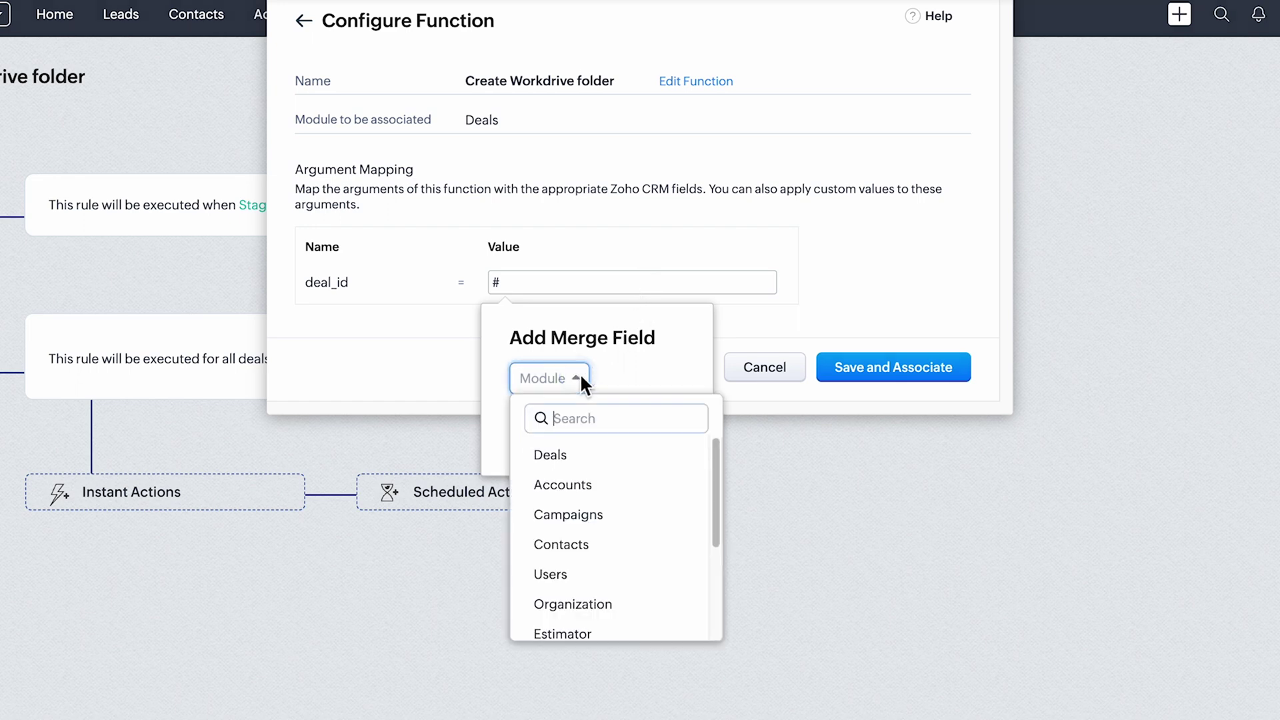
{"action": "left_click", "coordinate": [589, 448]}
{"action": "left_click", "coordinate": [650, 378]}
{"action": "left_click", "coordinate": [662, 450]}
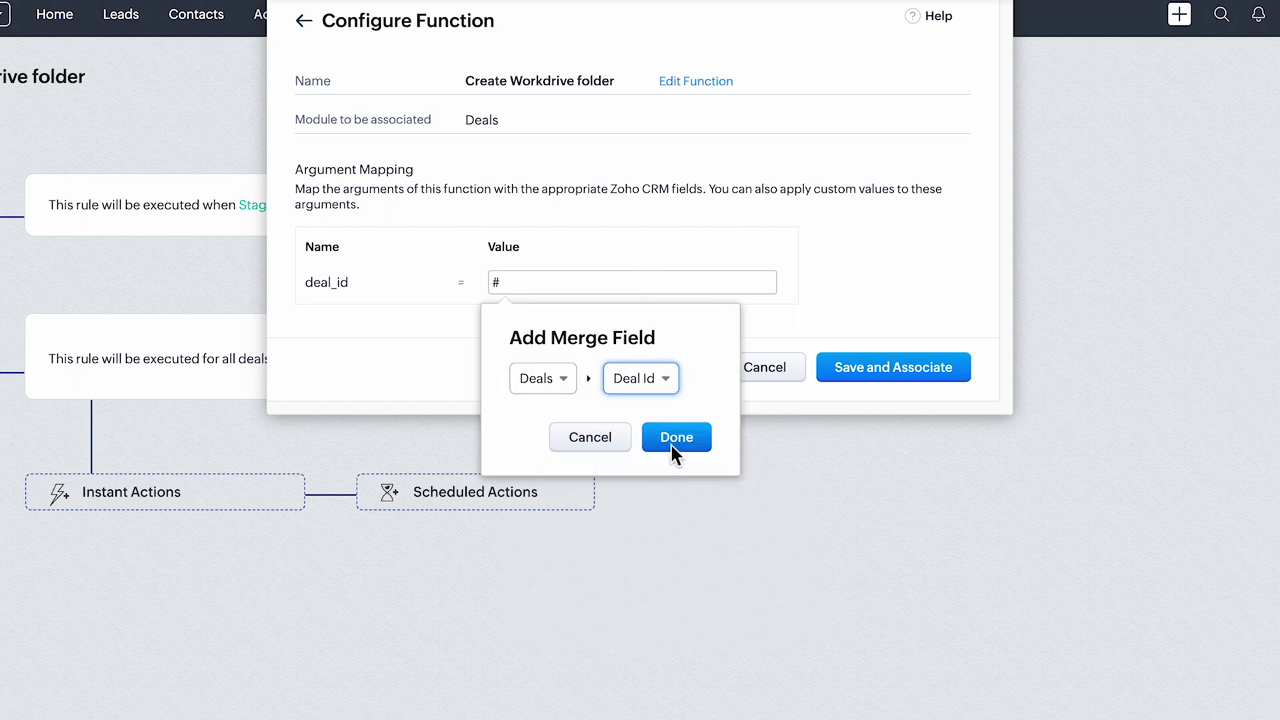
{"action": "left_click", "coordinate": [671, 437]}
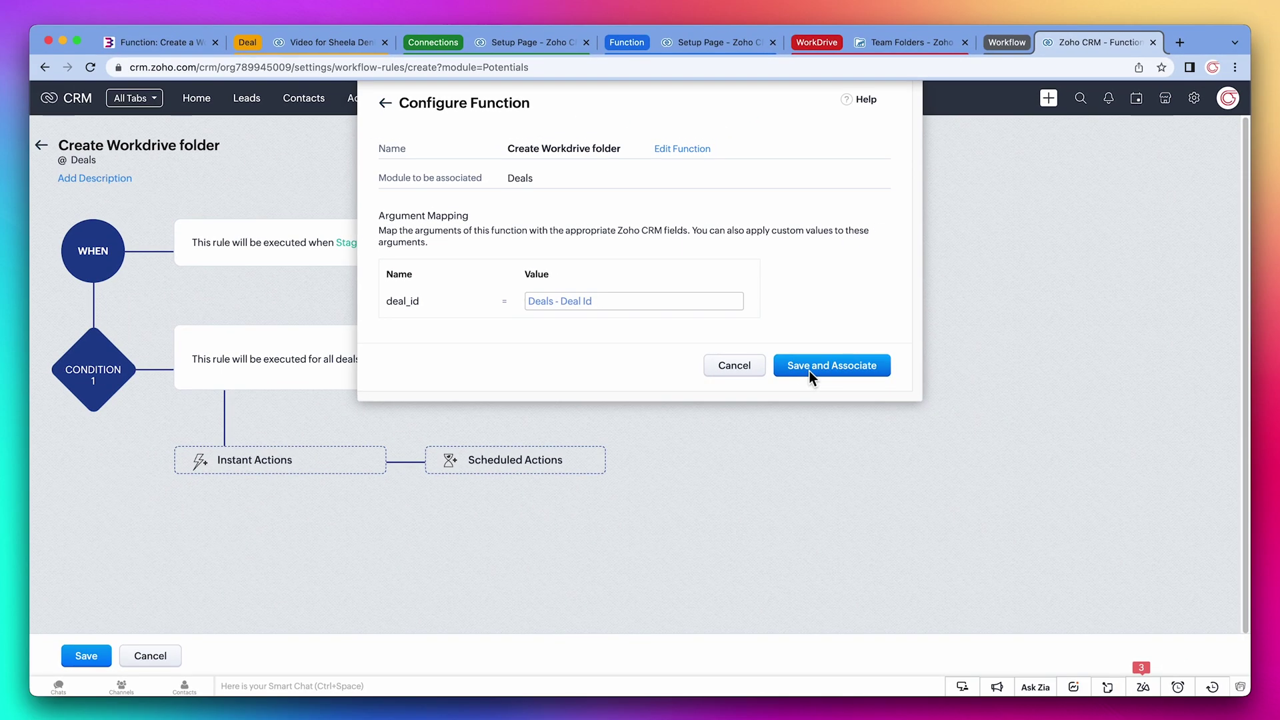
{"action": "left_click", "coordinate": [809, 371]}
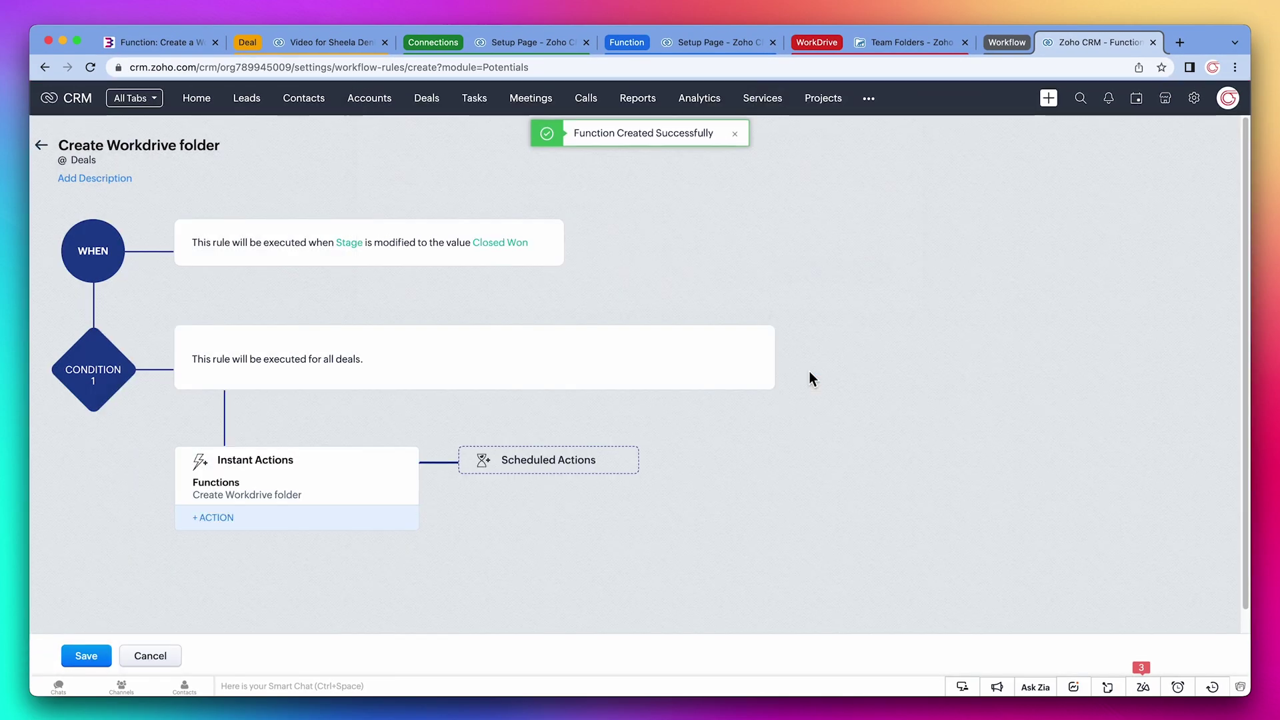
{"action": "left_click", "coordinate": [98, 655]}
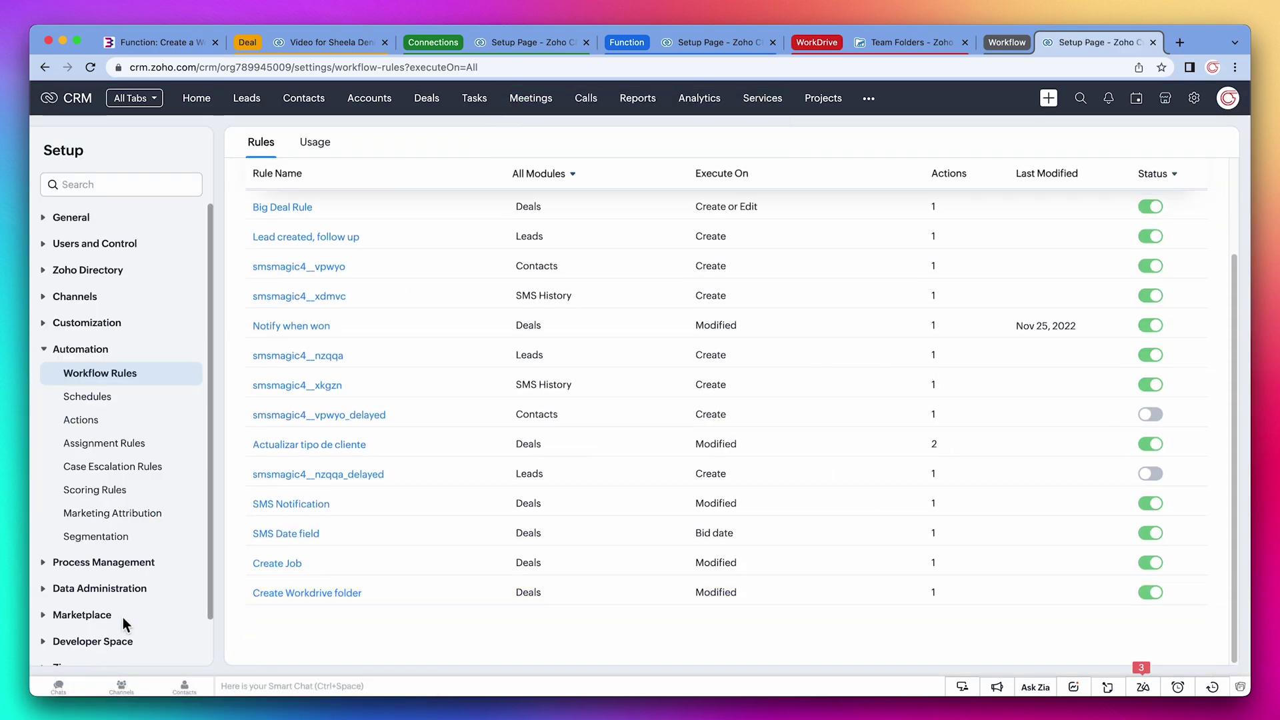
Step: Move the $940.00 test deal to Closed Won, then reload and check its Attachments list for the WorkDrive Main Folder
{"action": "left_click", "coordinate": [316, 44]}
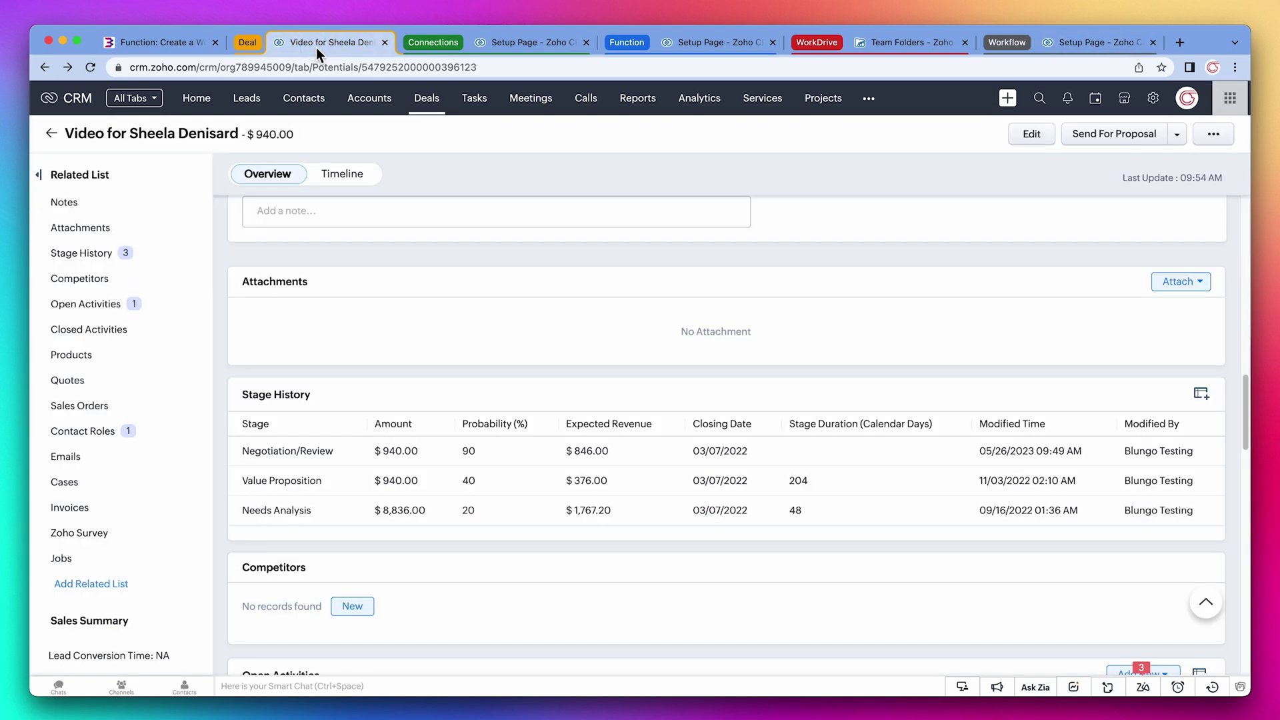
{"action": "left_click", "coordinate": [97, 74]}
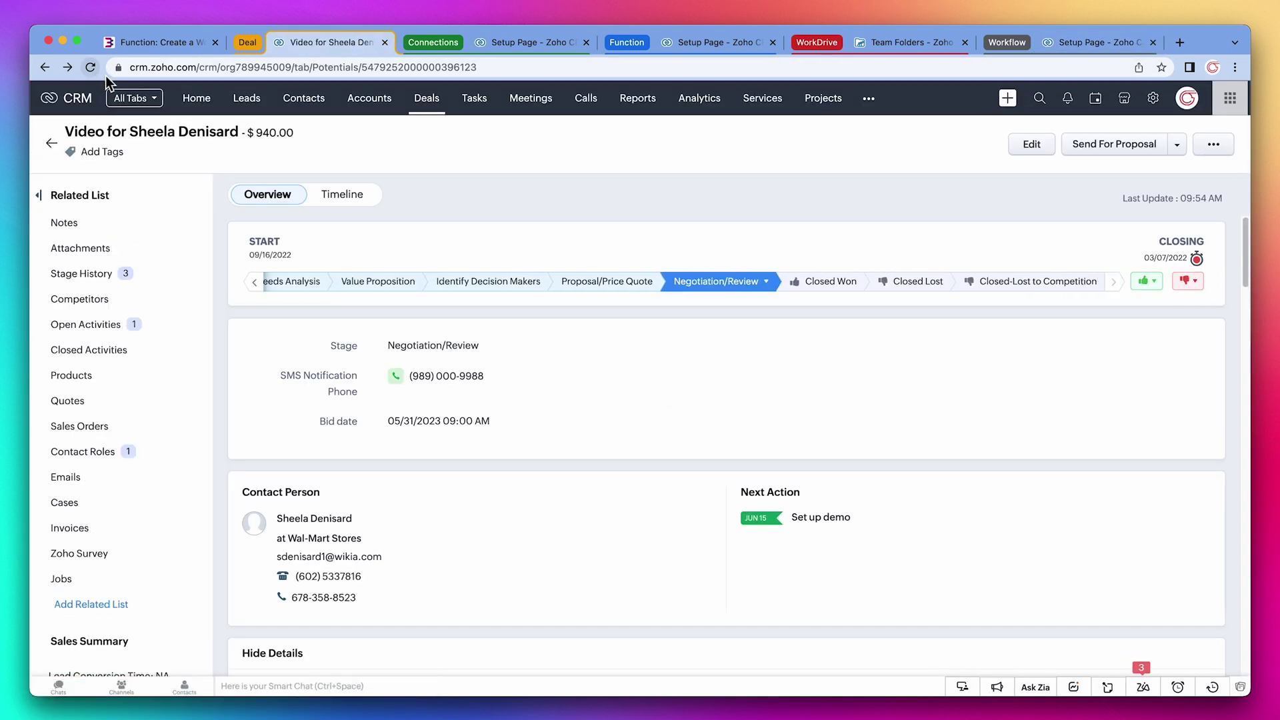
{"action": "left_click", "coordinate": [826, 278]}
{"action": "left_click", "coordinate": [808, 271]}
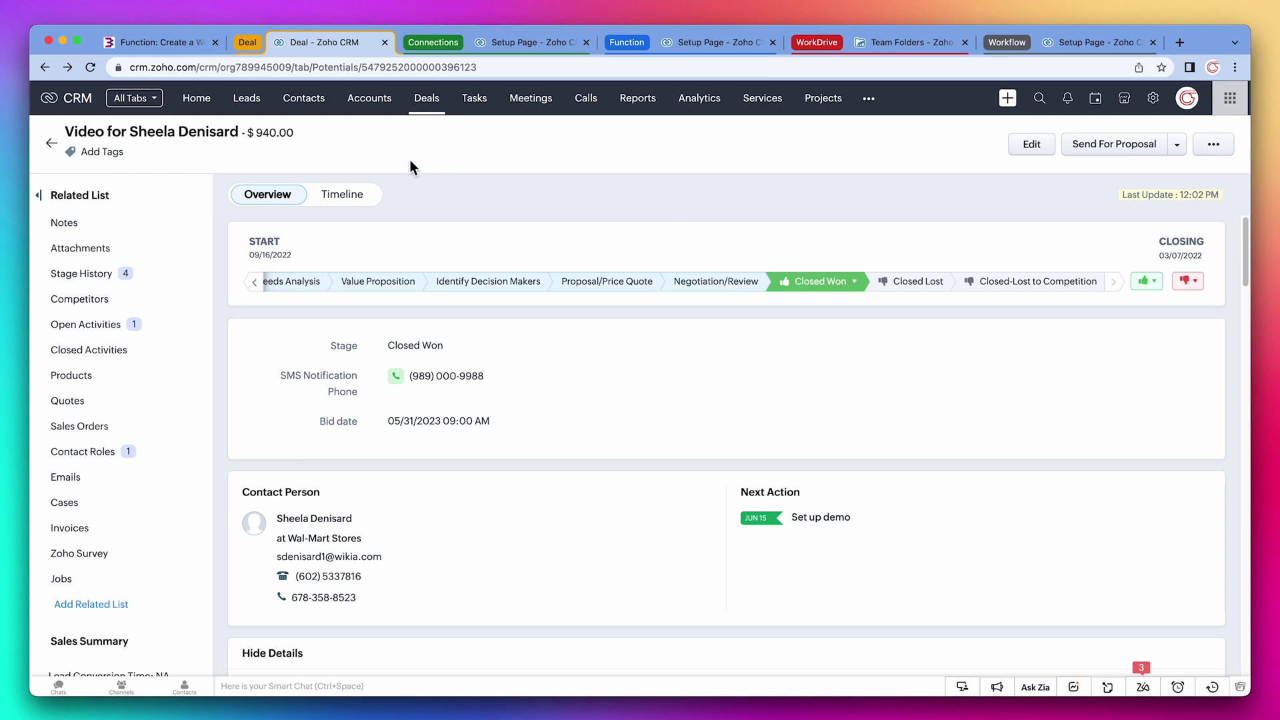
{"action": "left_click", "coordinate": [97, 69]}
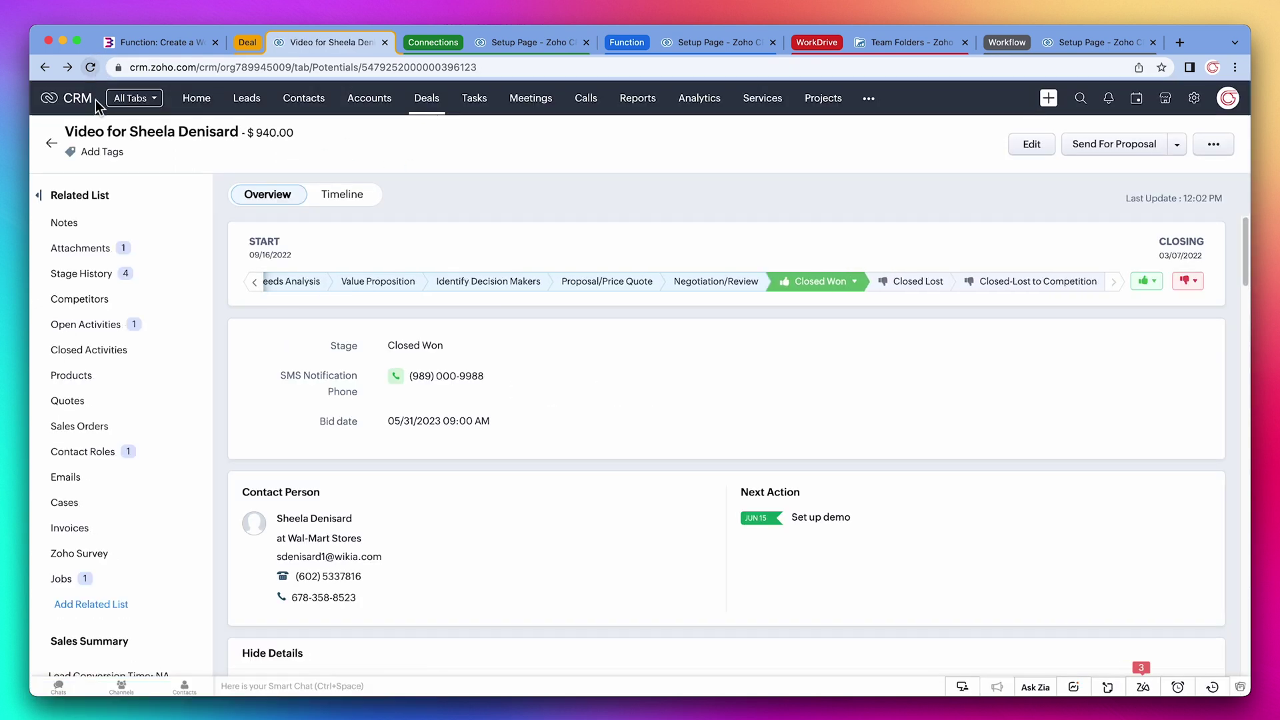
{"action": "left_click", "coordinate": [94, 248]}
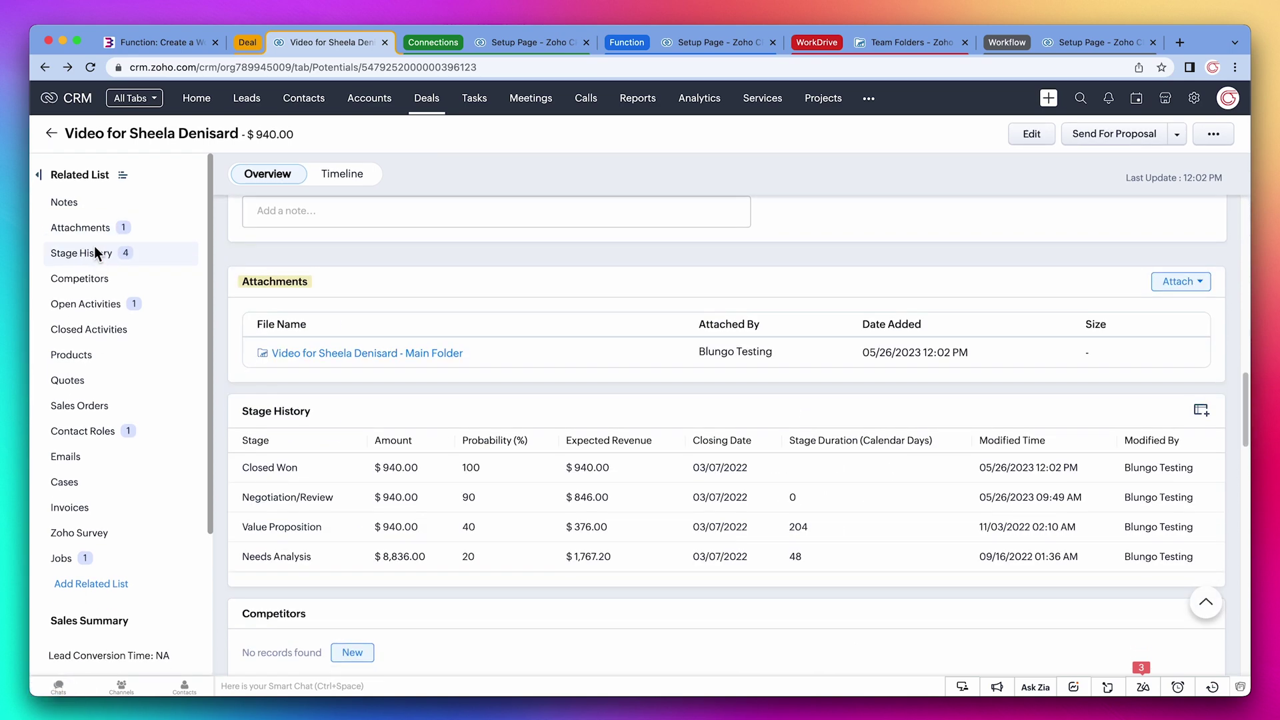
Step: Open the deal's attached Main Folder link to view the empty WorkDrive team folder
{"action": "left_click", "coordinate": [314, 352]}
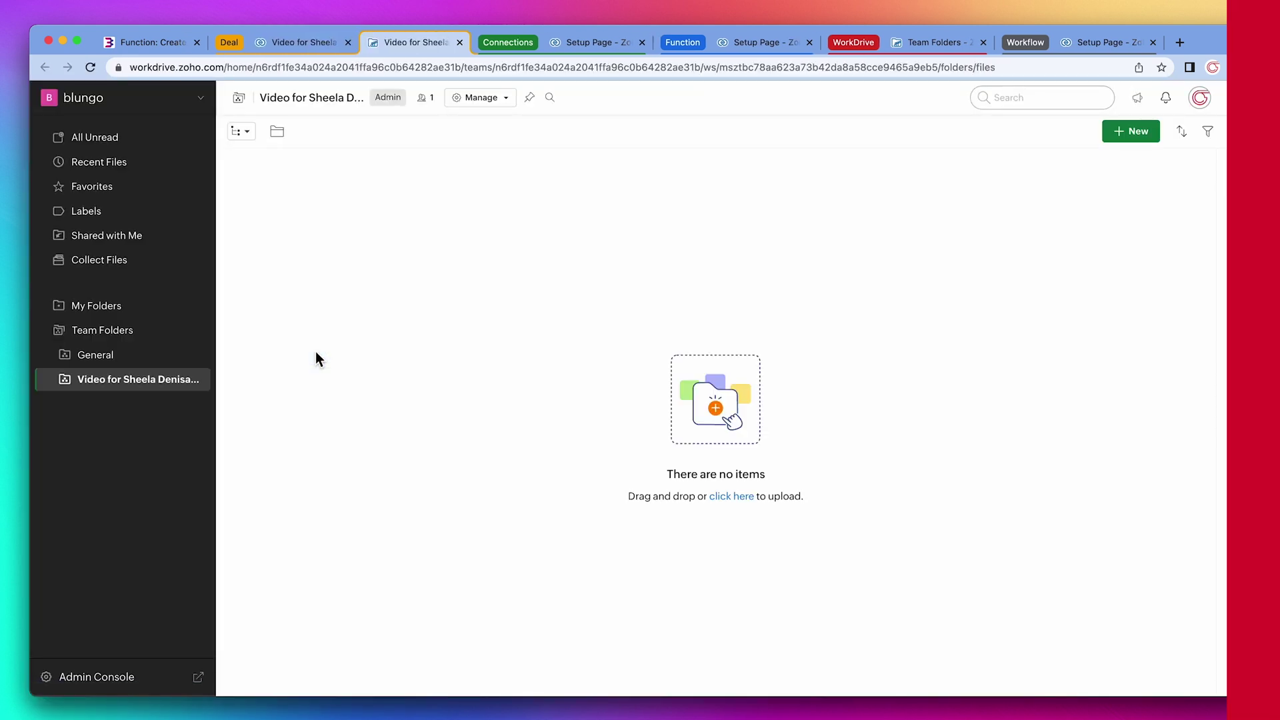